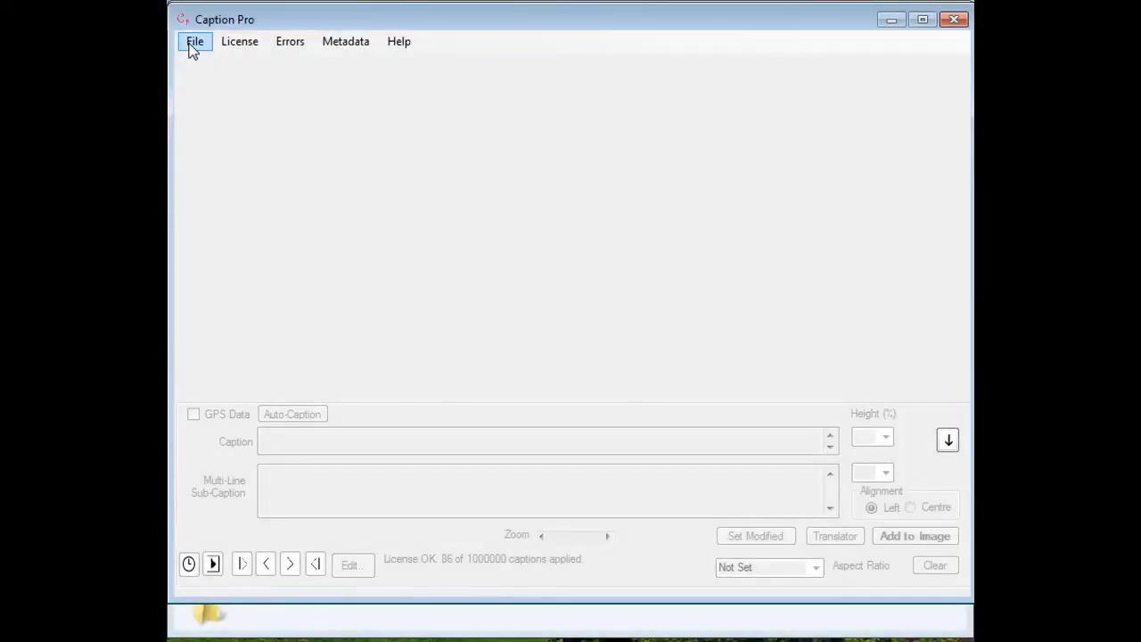
Step: Load the JPEG files from the Demo folder in My Pictures for captioning, including those in its sub-folders
click(190, 44)
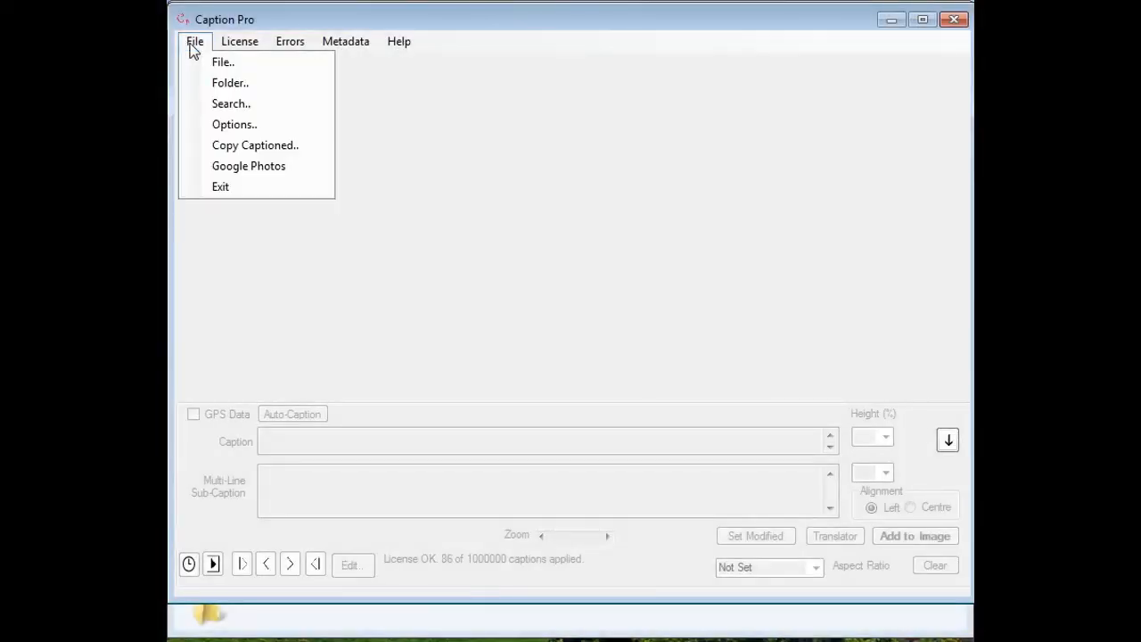
click(220, 87)
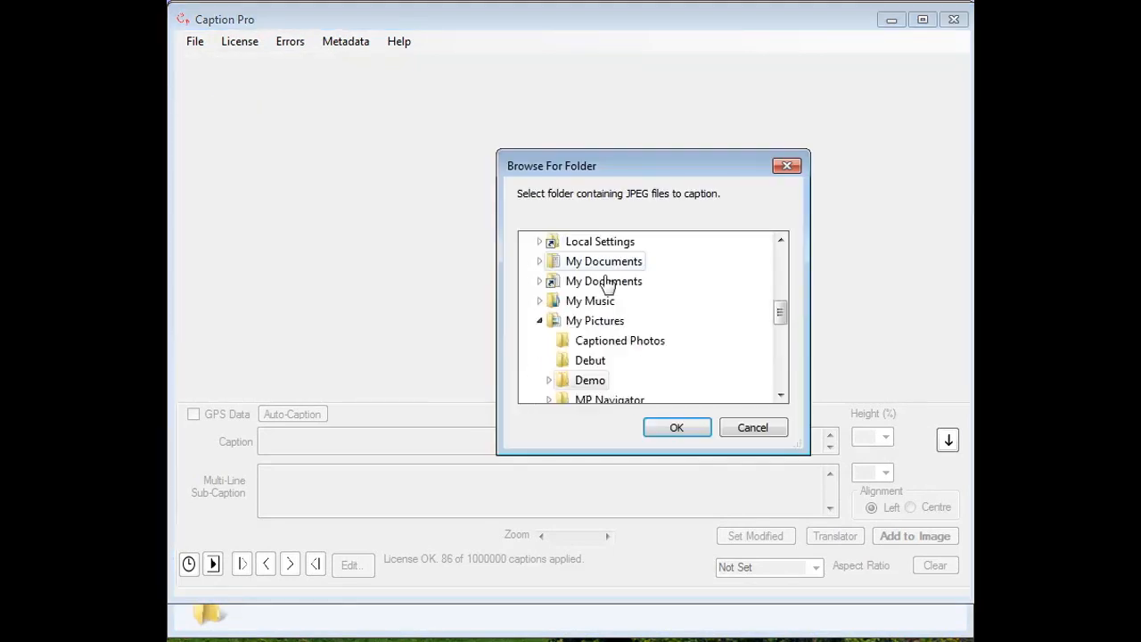
click(602, 379)
click(550, 379)
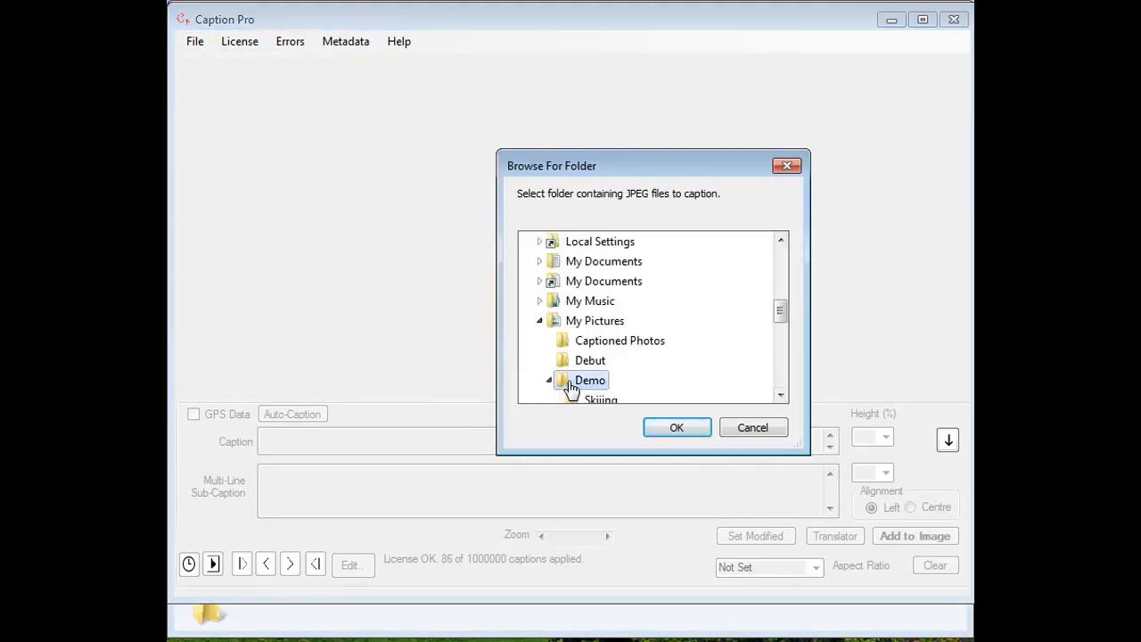
click(676, 427)
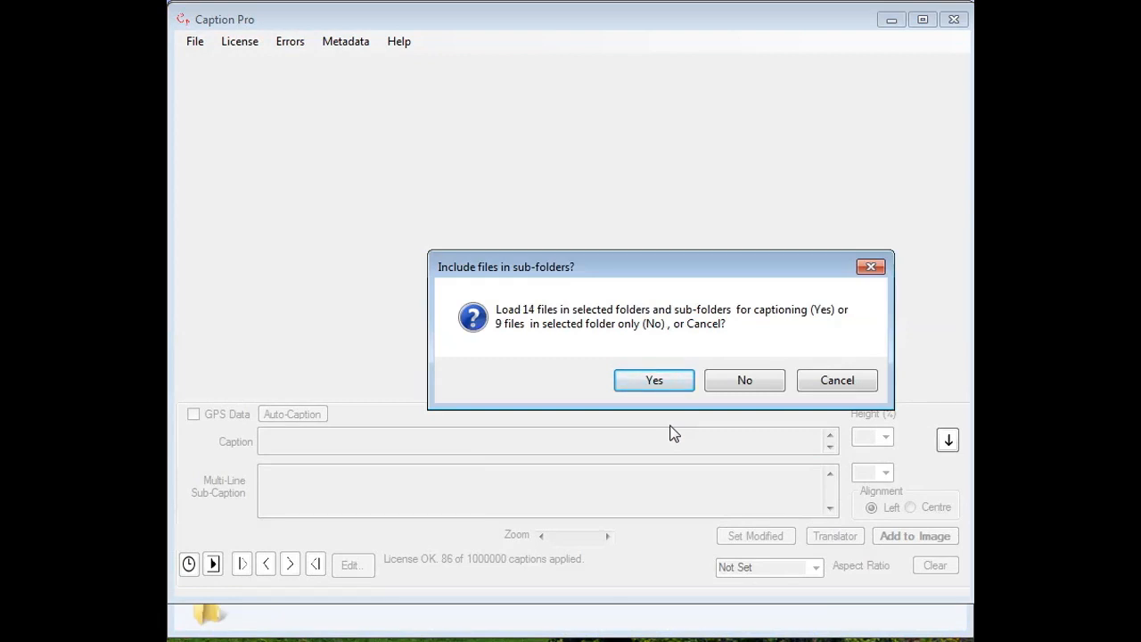
click(654, 385)
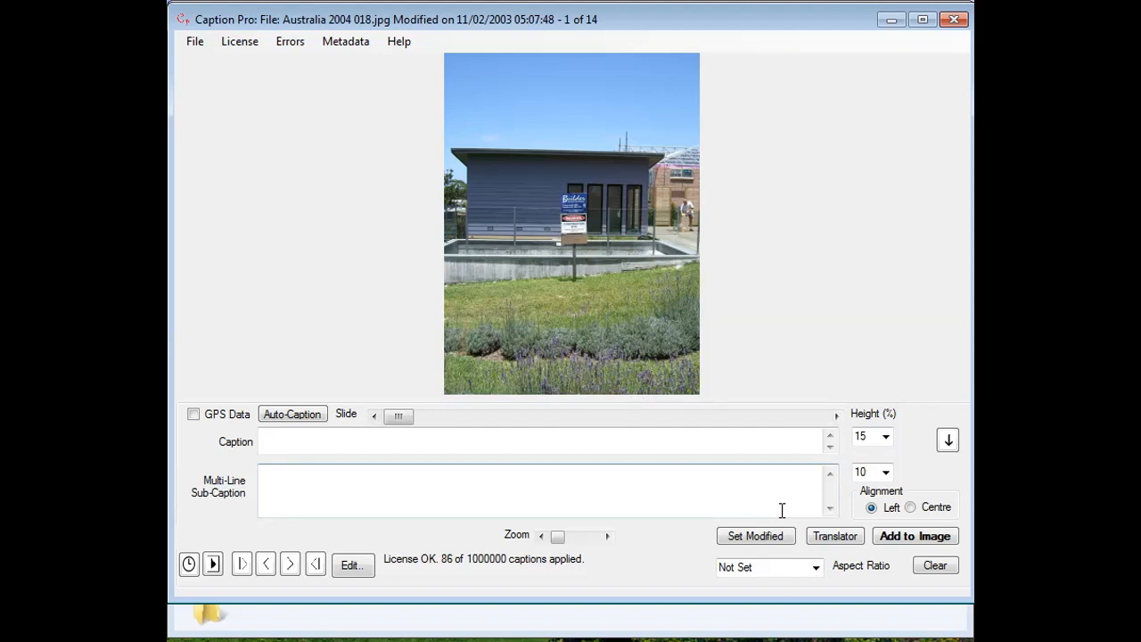
Step: With the caption controls collapsed, add the caption "New House" to the first photo and advance to the next one
click(947, 440)
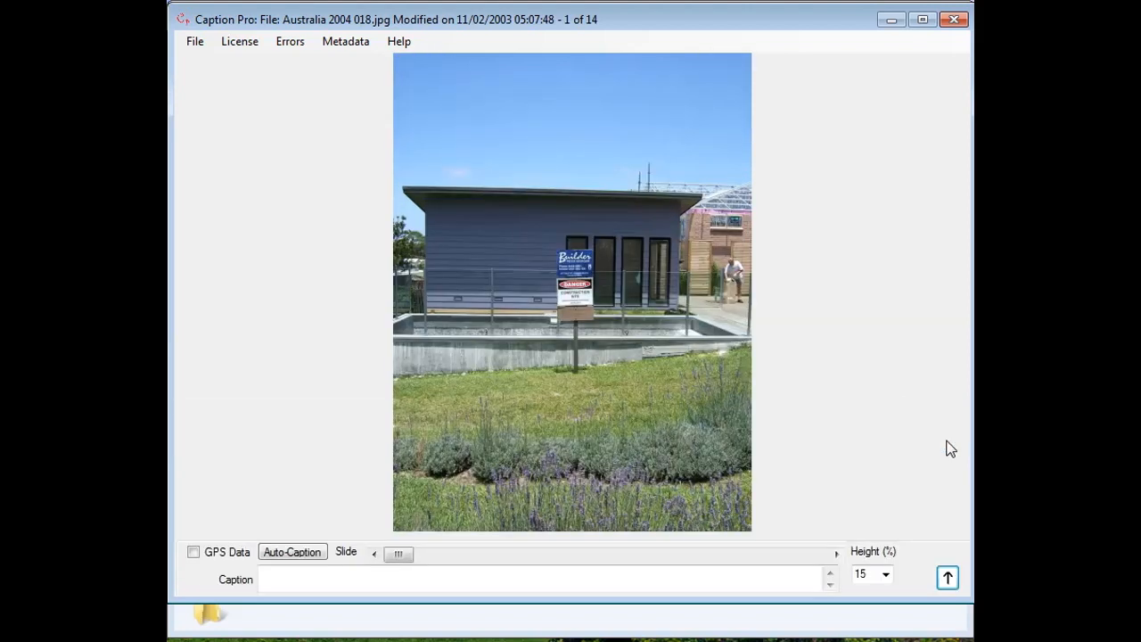
click(557, 580)
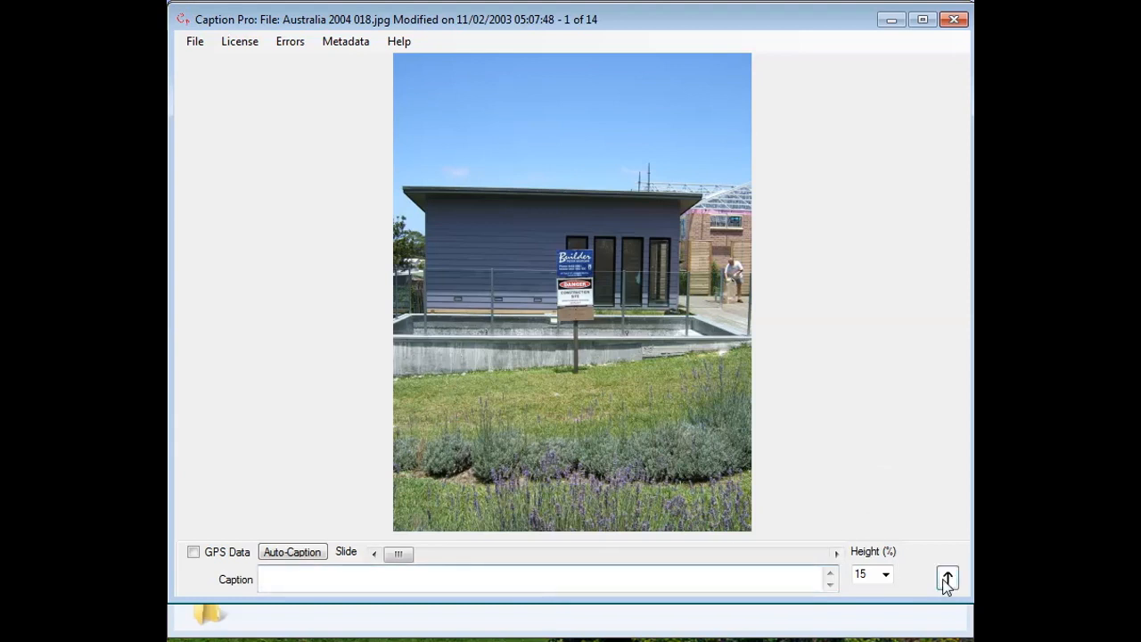
text(New House)
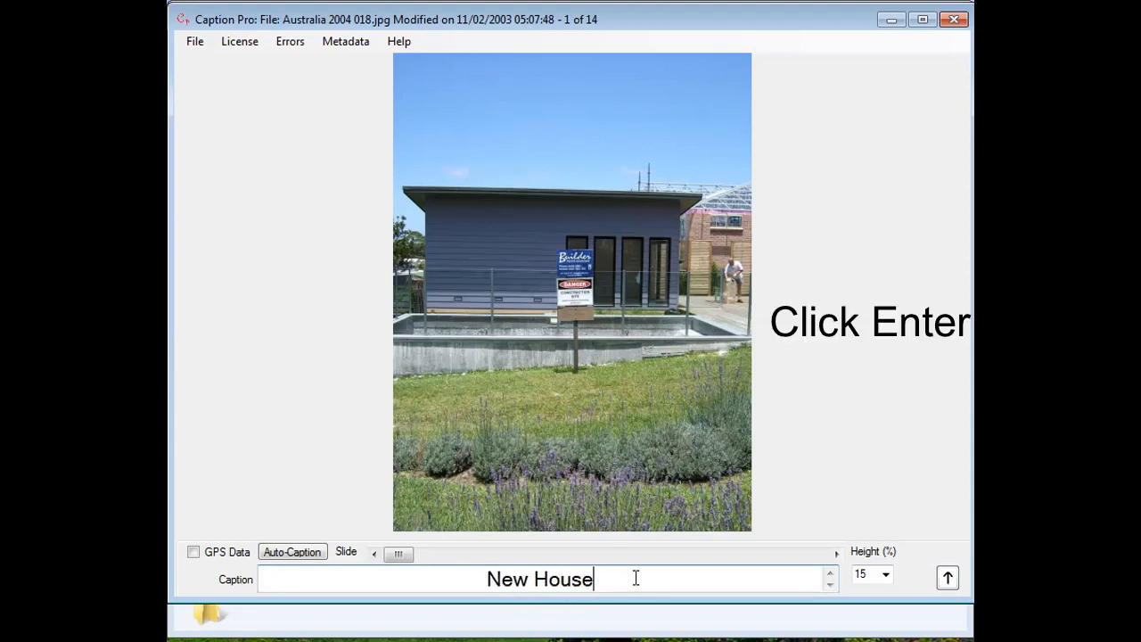
key(Return)
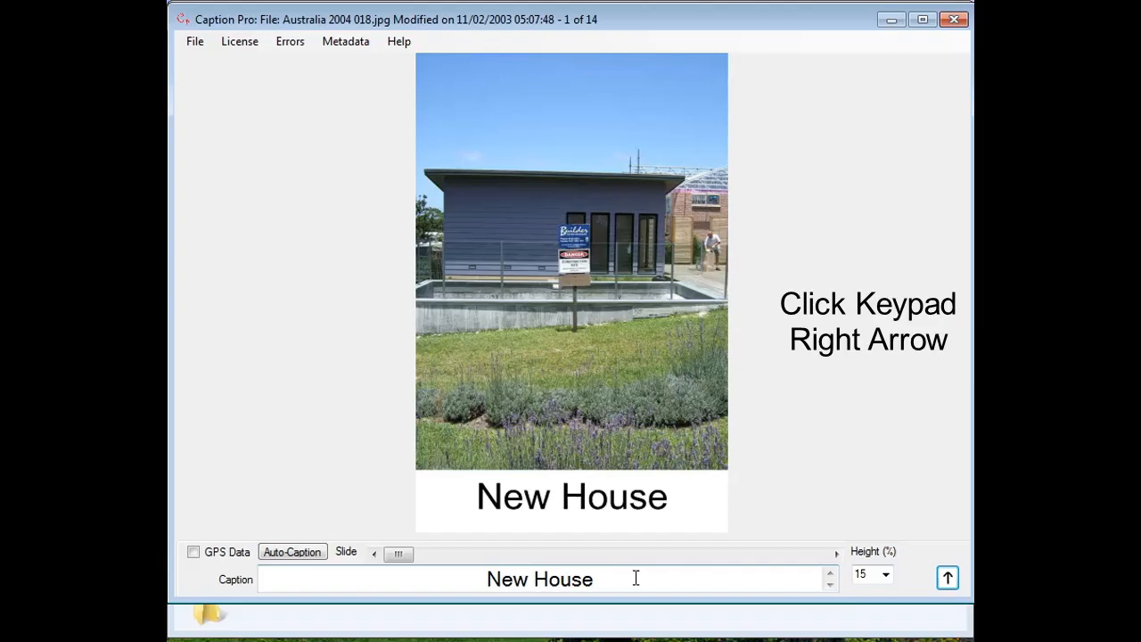
key(Right)
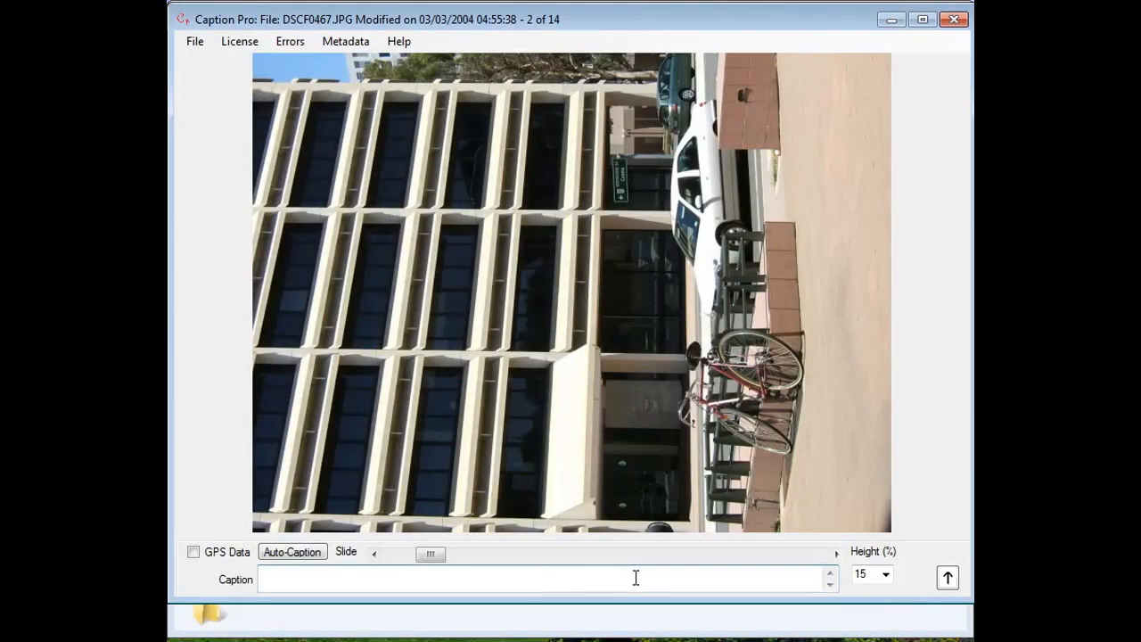
Step: Expand the caption controls and rotate the sideways building photo clockwise in Windows Photo Viewer, returning to Caption Pro
click(950, 578)
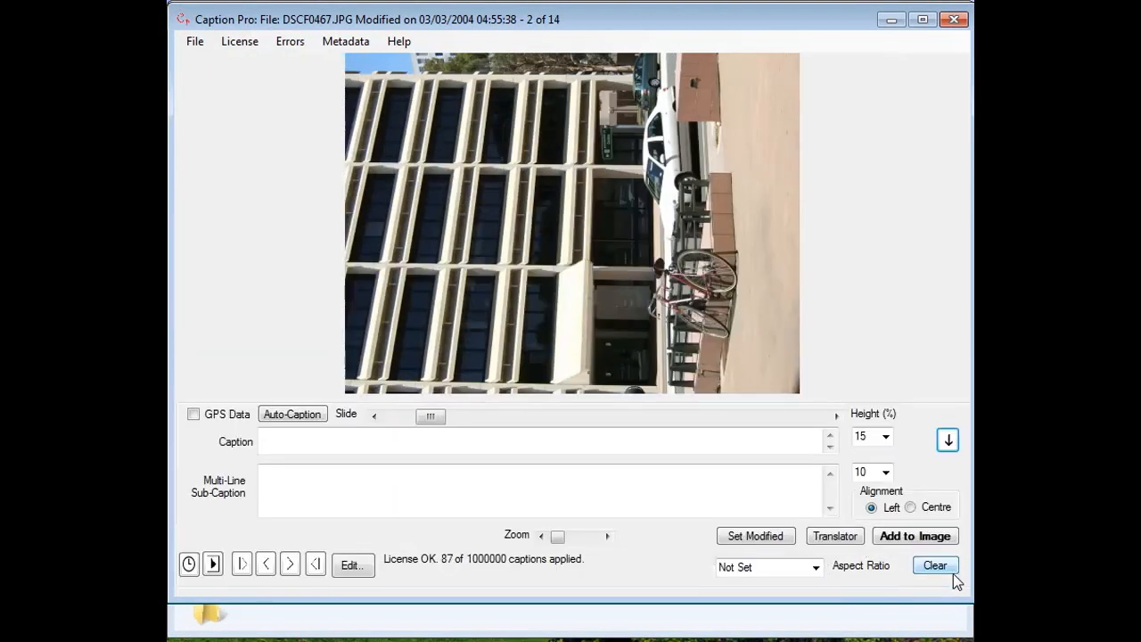
click(343, 568)
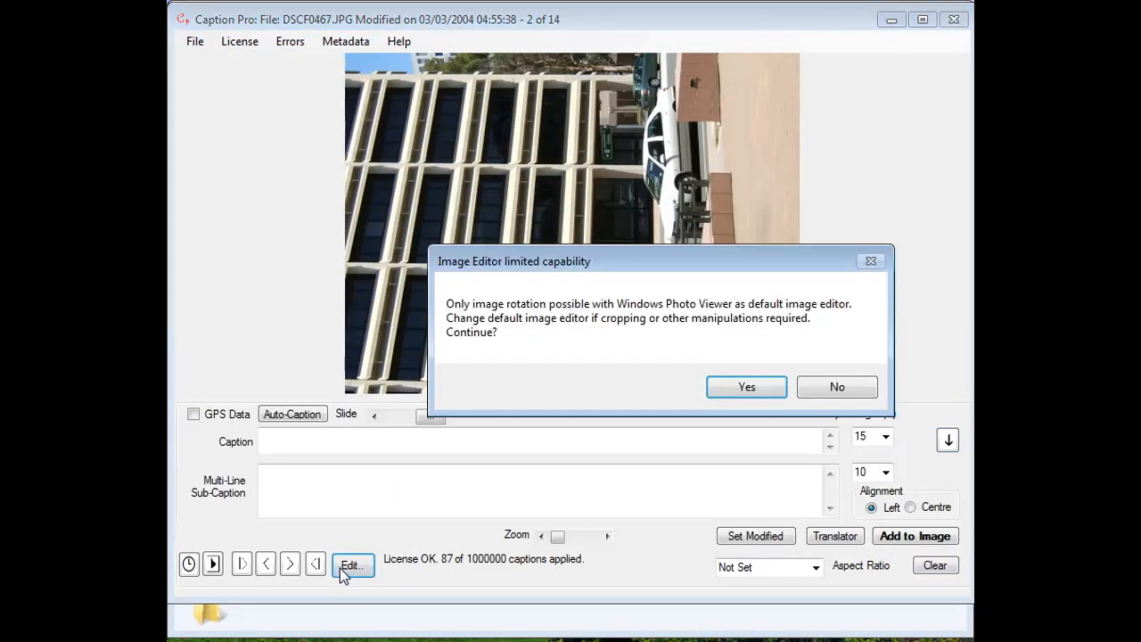
click(747, 387)
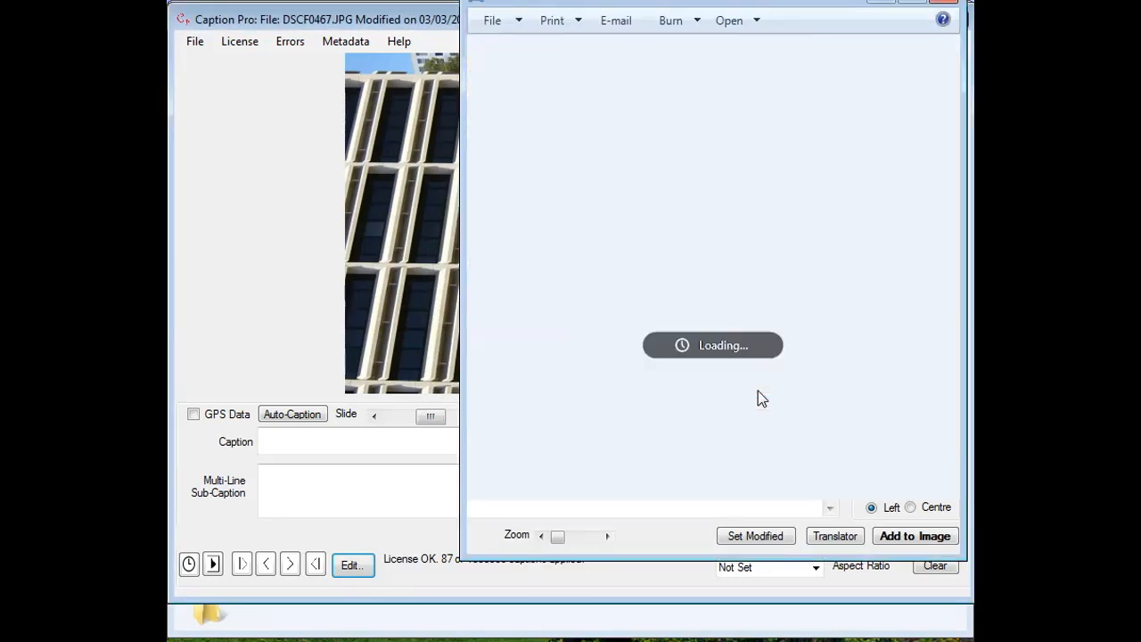
drag(698, 4, 655, 46)
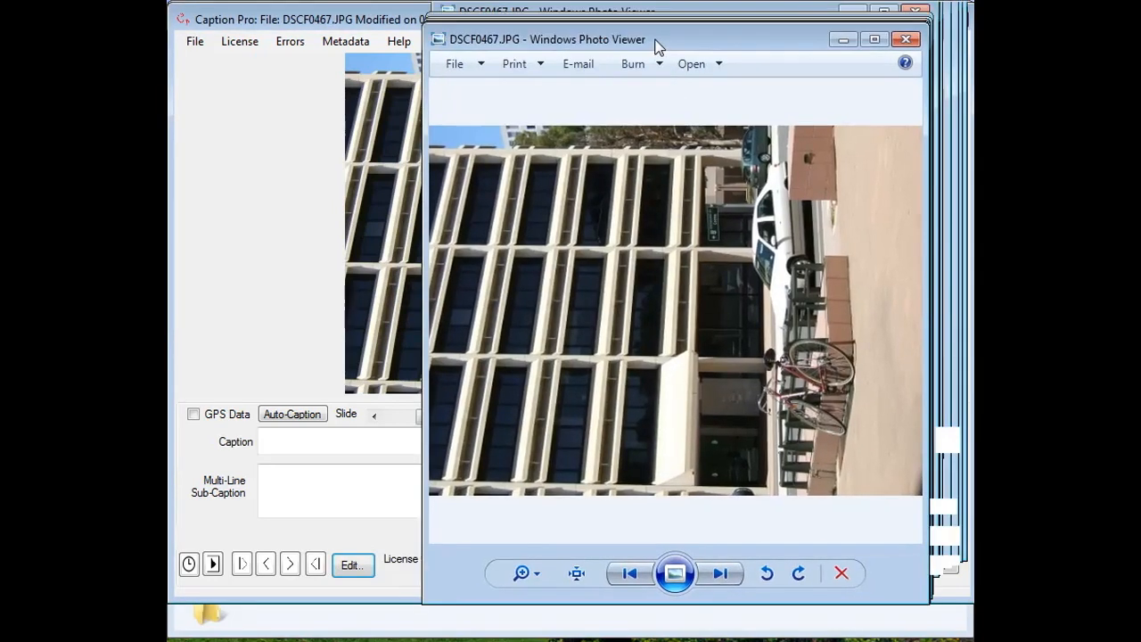
click(797, 573)
click(904, 40)
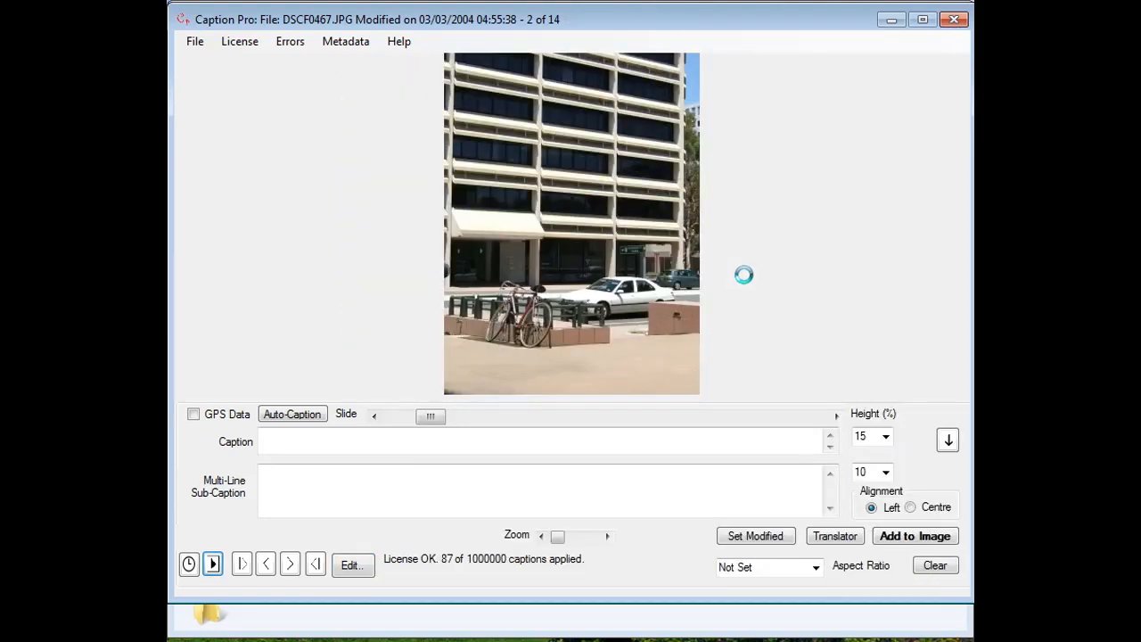
Step: Caption the rotated photo "Bike In Front of Building" and advance to the next photo
click(555, 443)
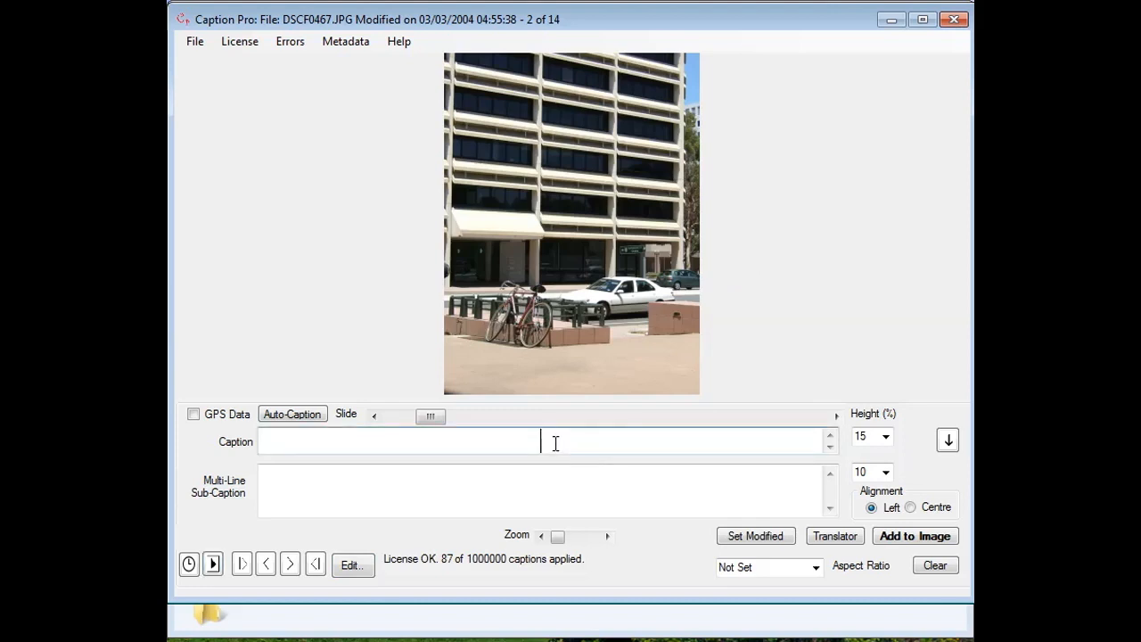
text(Bike In Front o)
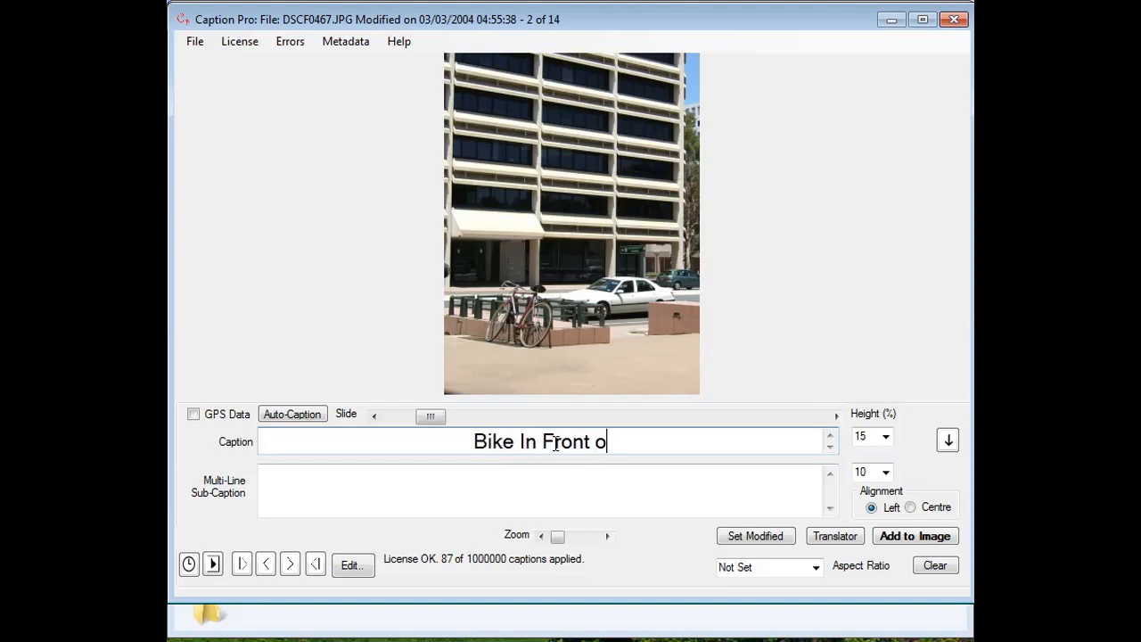
text(f Buildi)
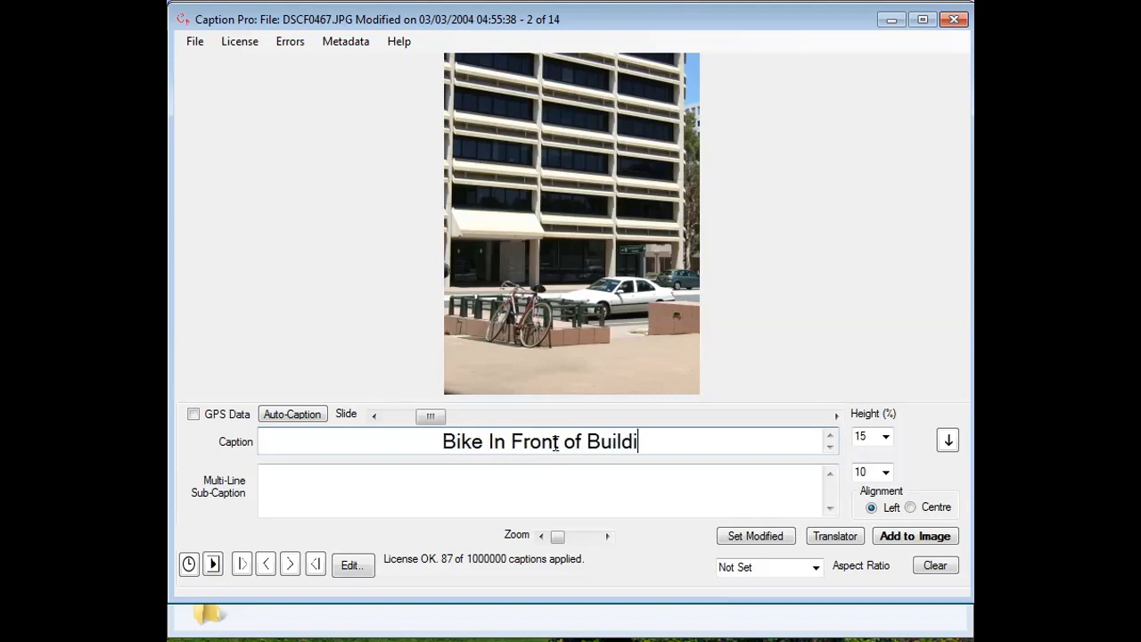
text(ng)
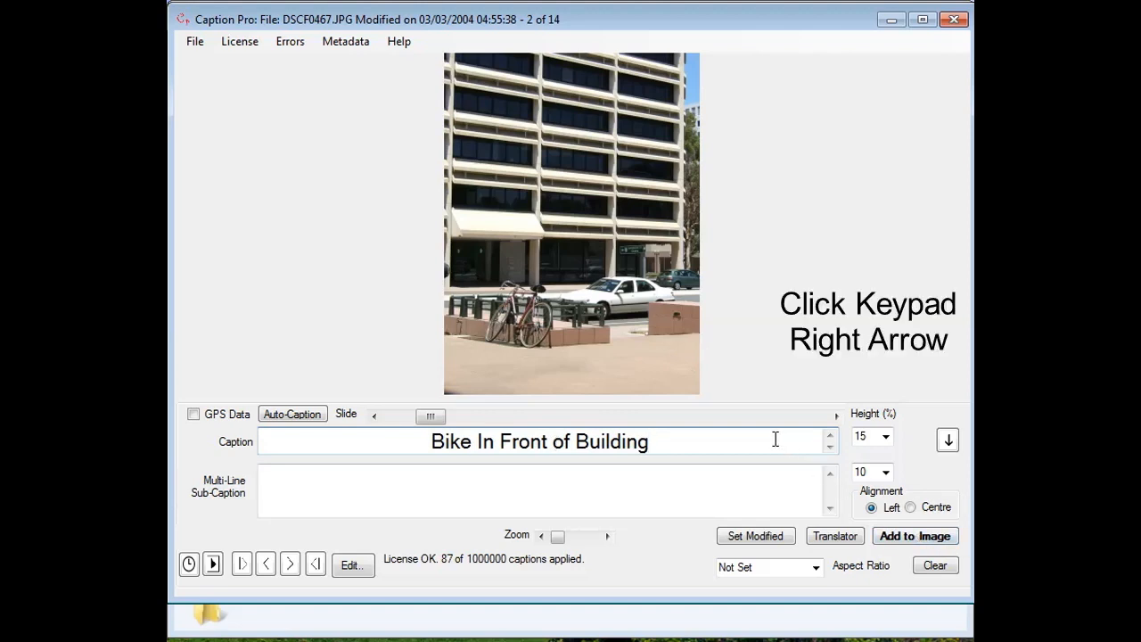
key(KP_Right)
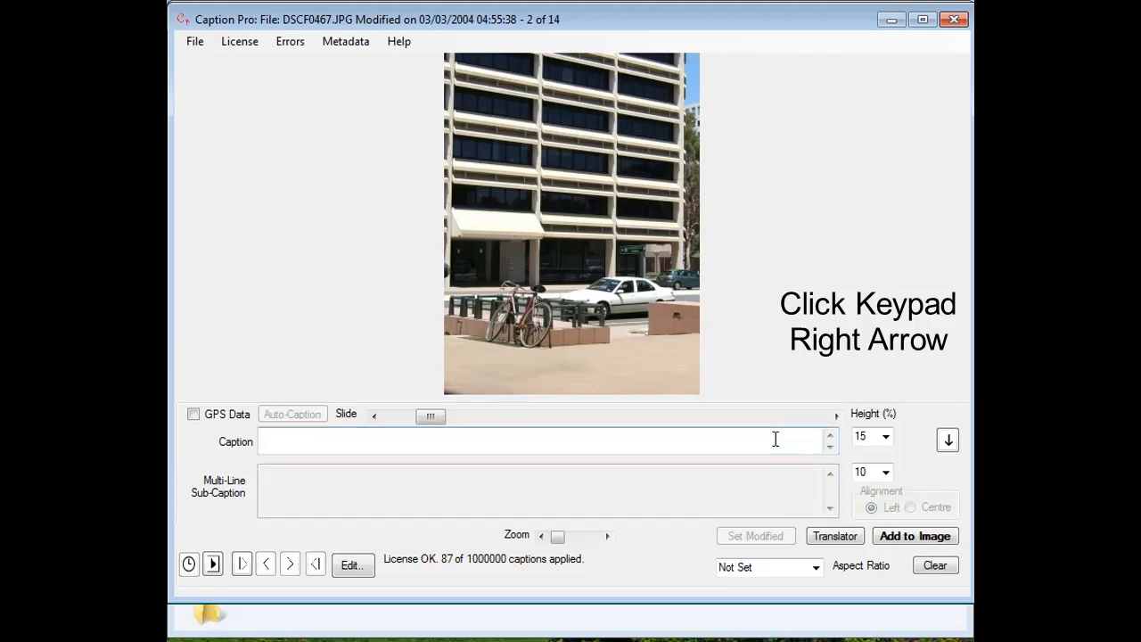
Step: Turn on Persist Captions in the program options
click(195, 42)
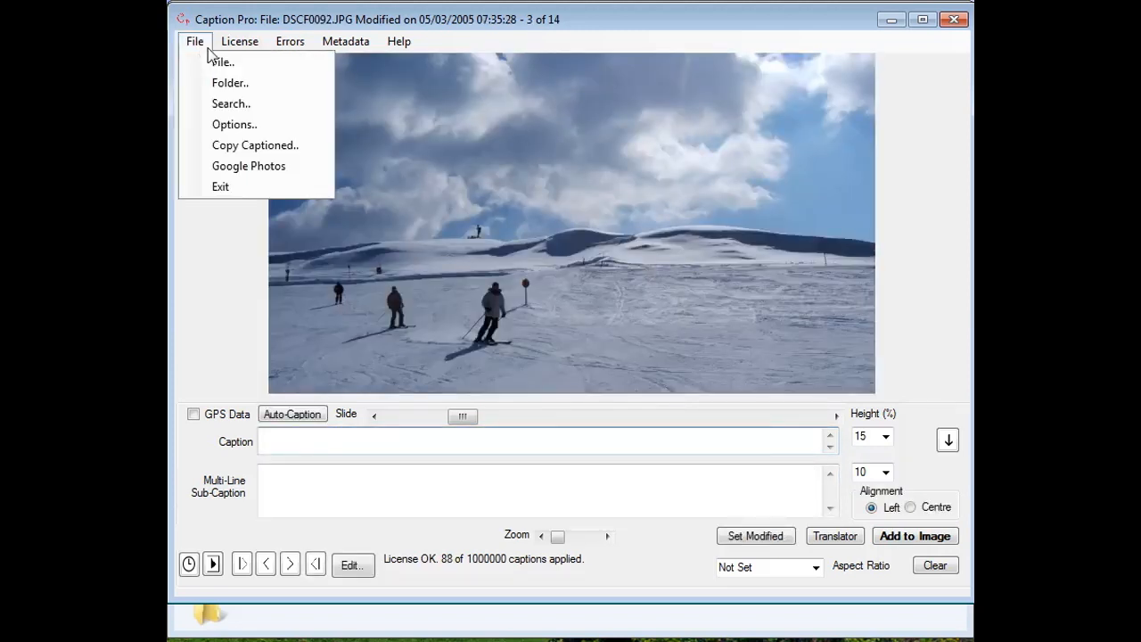
click(223, 125)
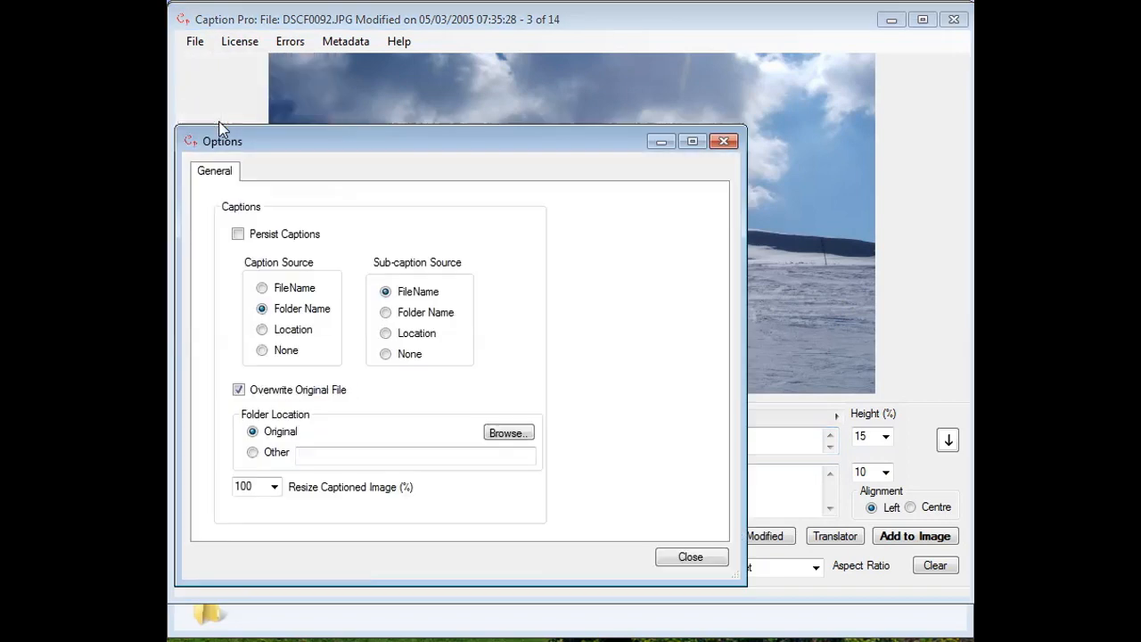
click(239, 236)
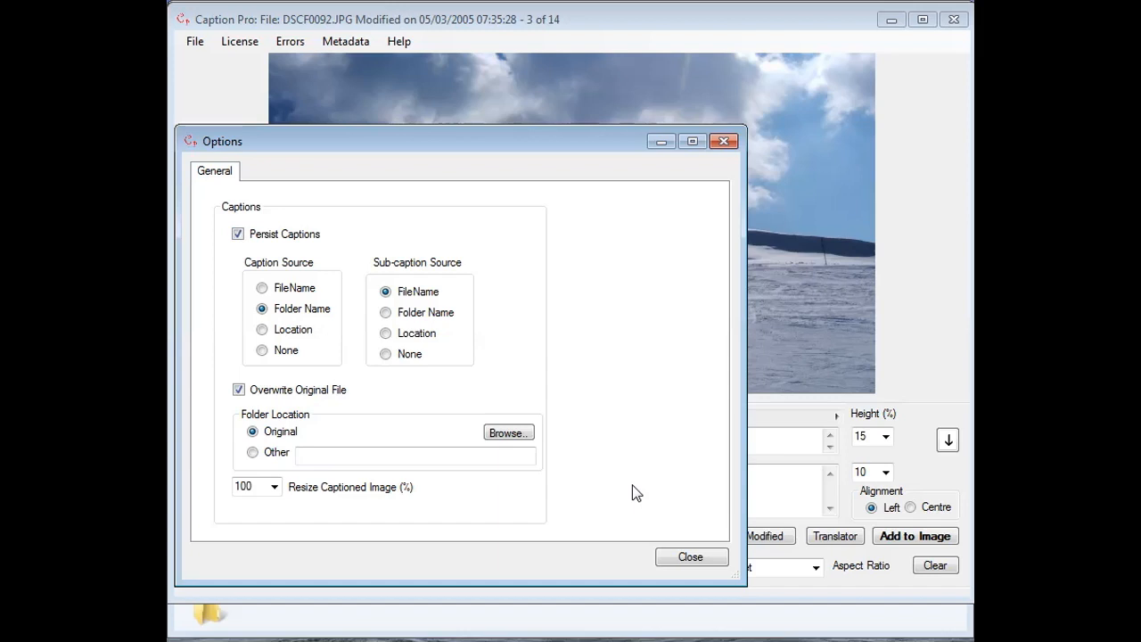
click(683, 557)
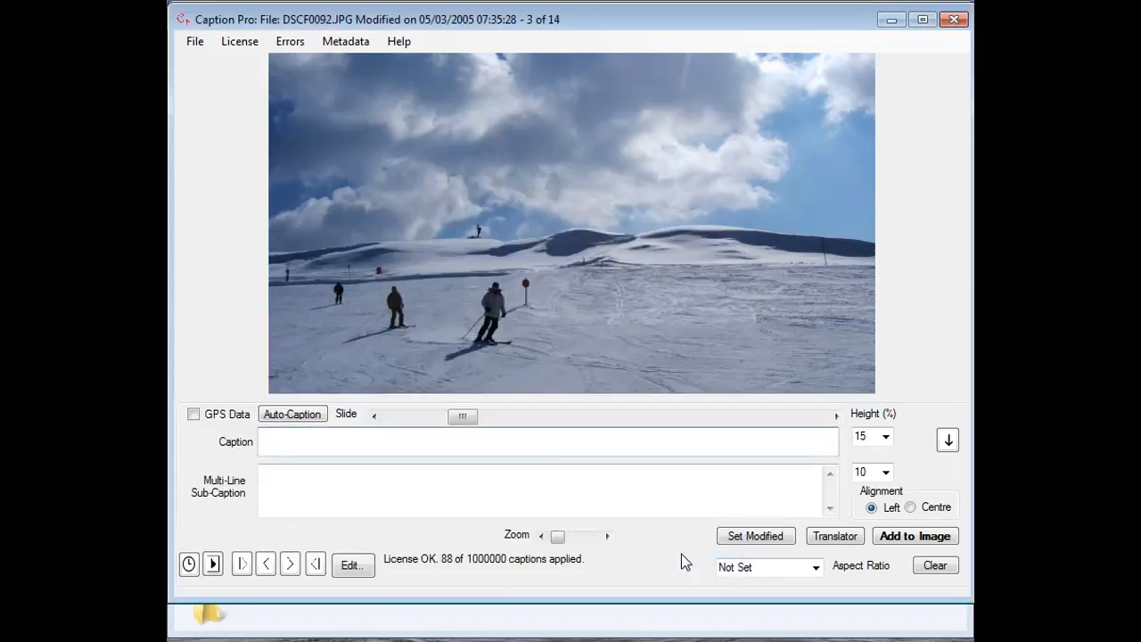
Step: With the caption controls collapsed, caption the first ski photo "Skiiing in Austria" and advance to the next photo
click(947, 443)
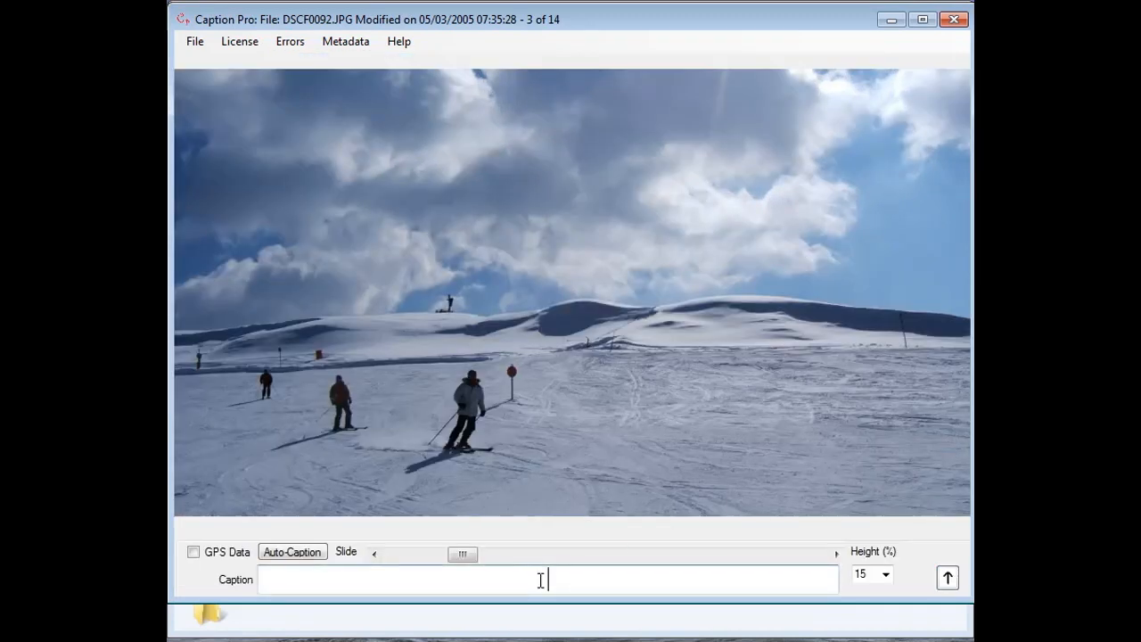
text(Sklii)
key(BackSpace)
key(BackSpace)
key(BackSpace)
text(iii)
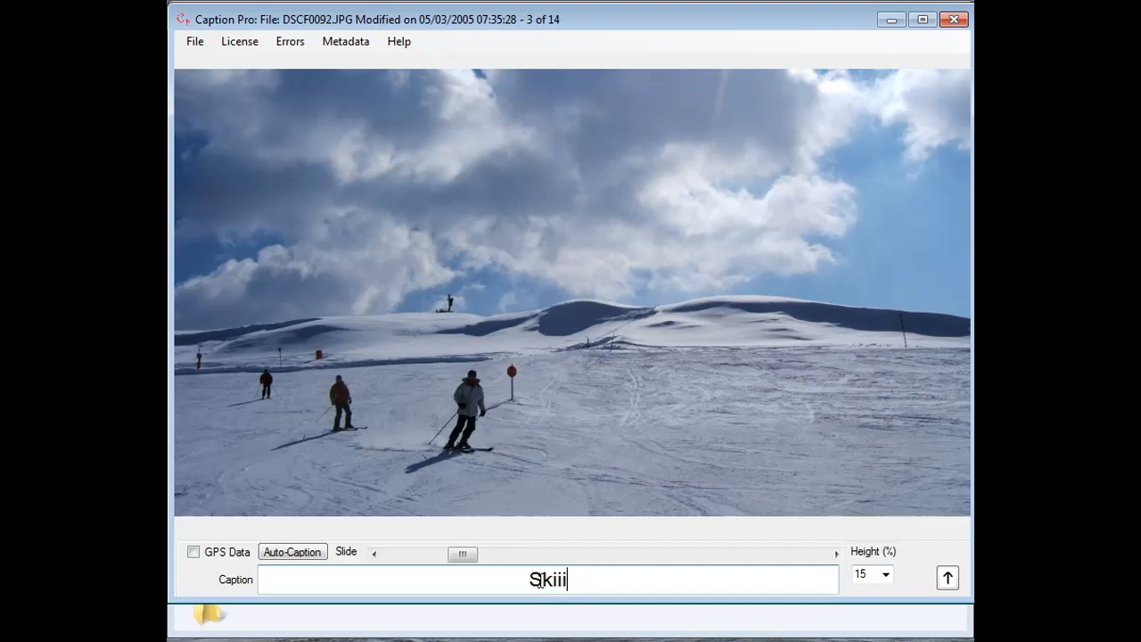
text(ng in Au)
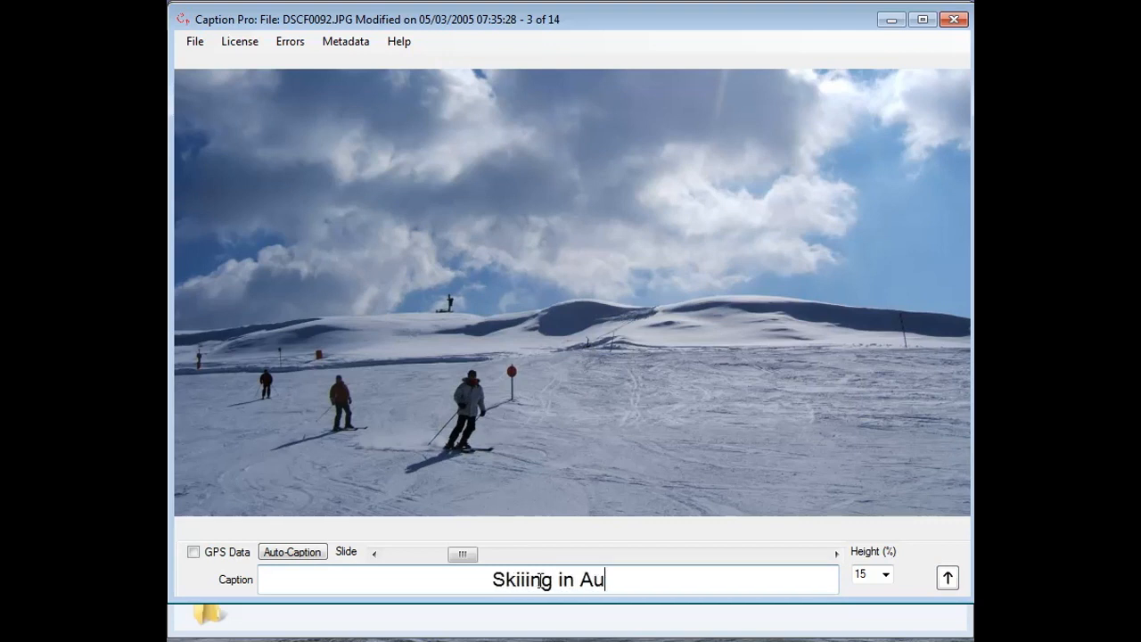
text(stria)
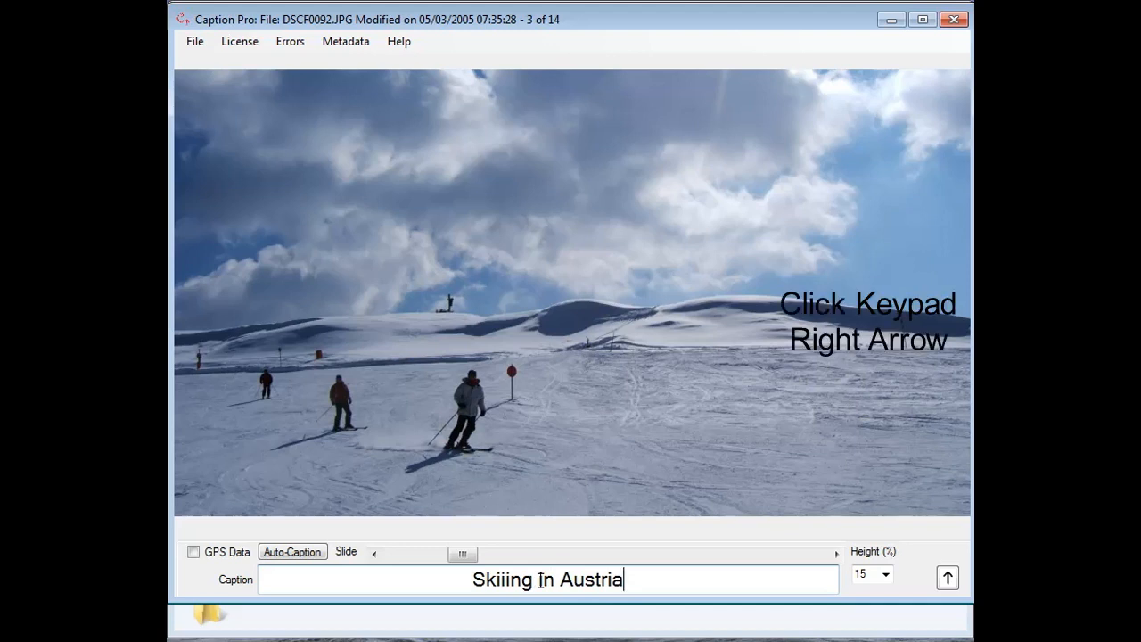
key(Right)
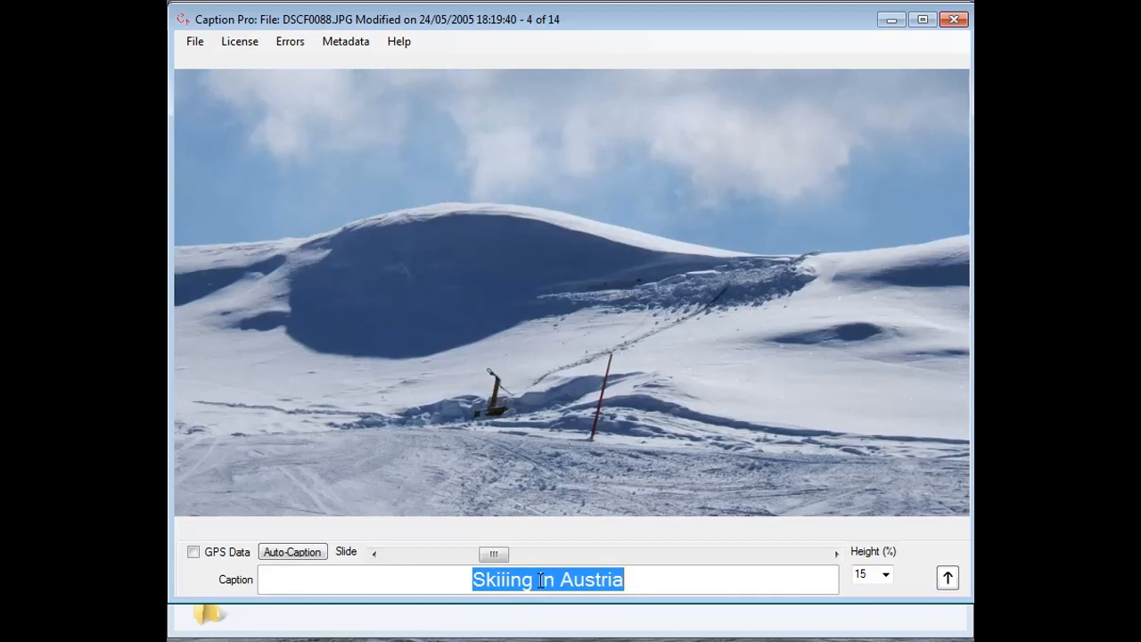
Step: Apply the persisted caption "Skiiing in Austria" to the next four ski photos, stopping at the street photo IMG_1622
key(Right)
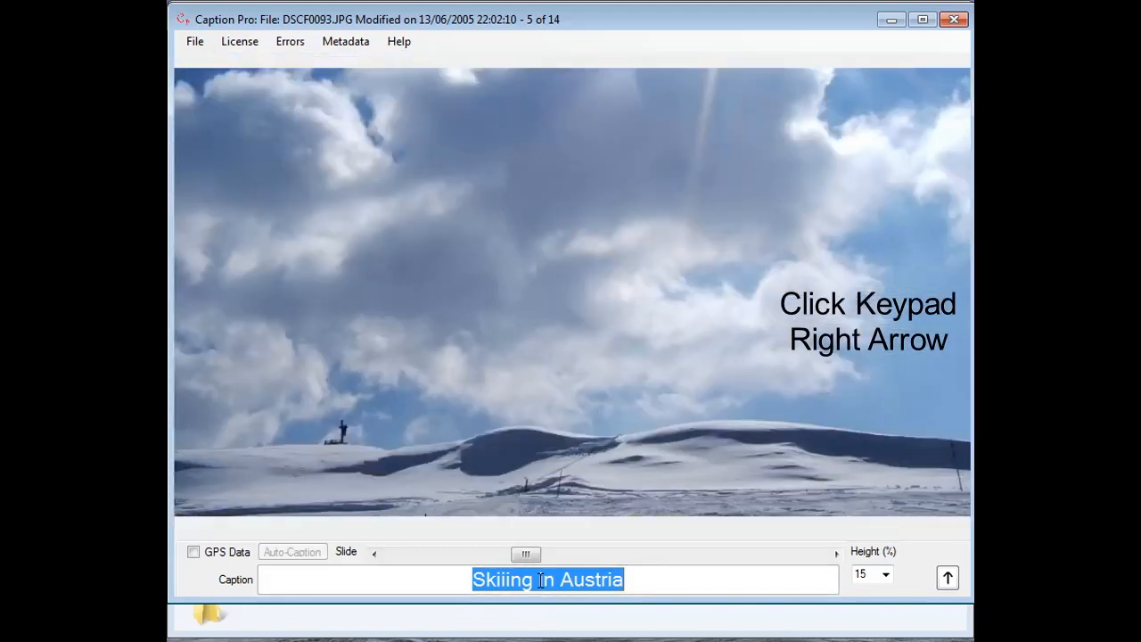
key(Right)
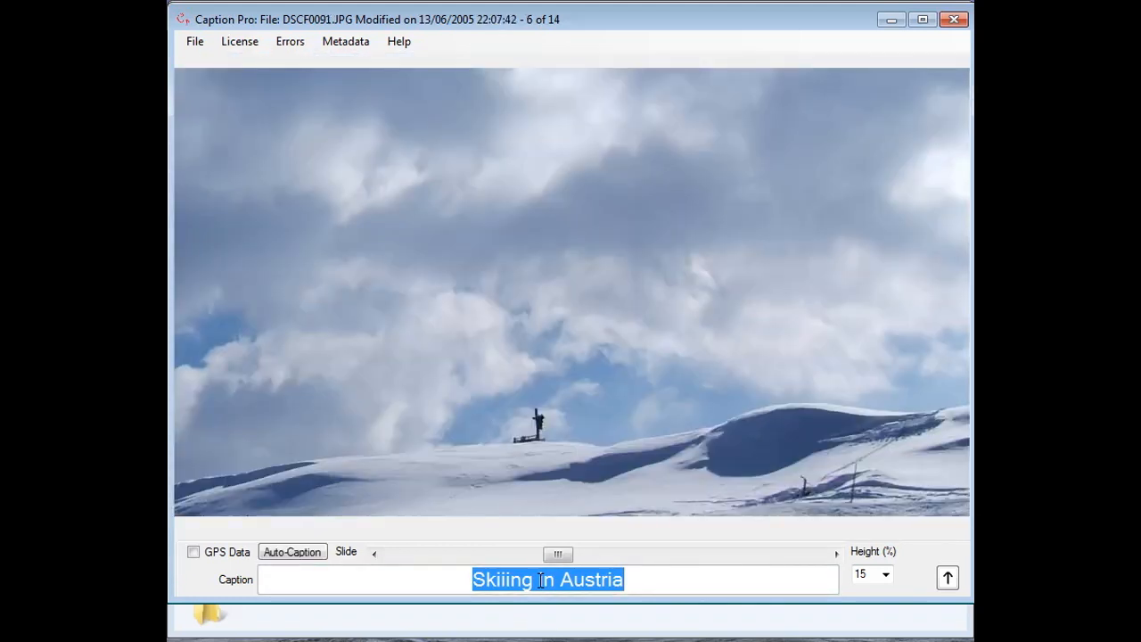
key(Right)
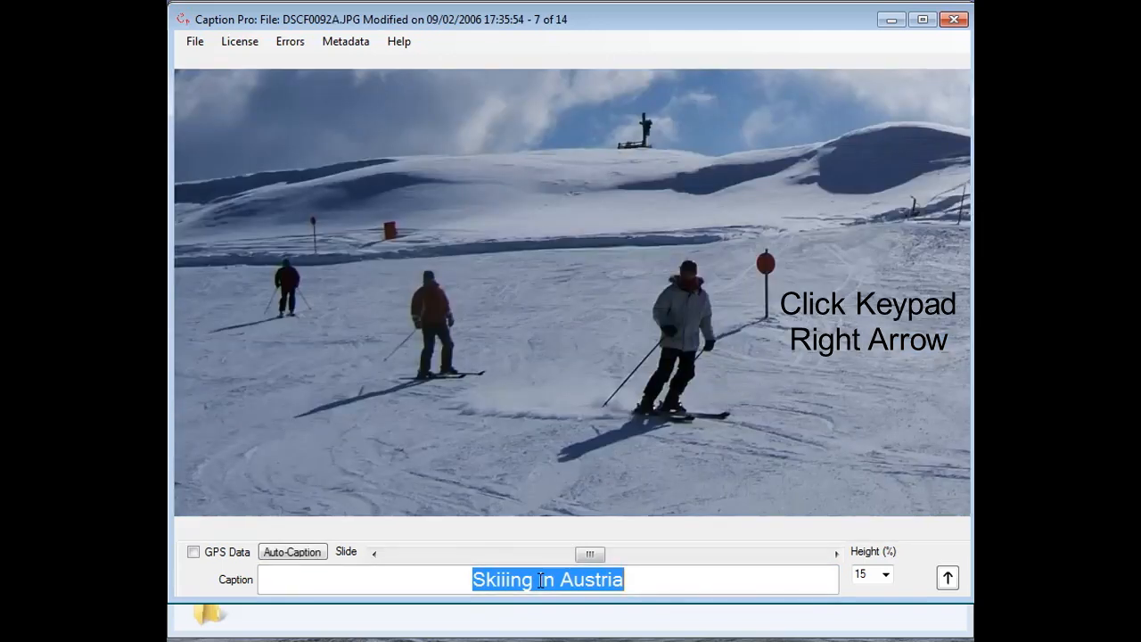
key(Right)
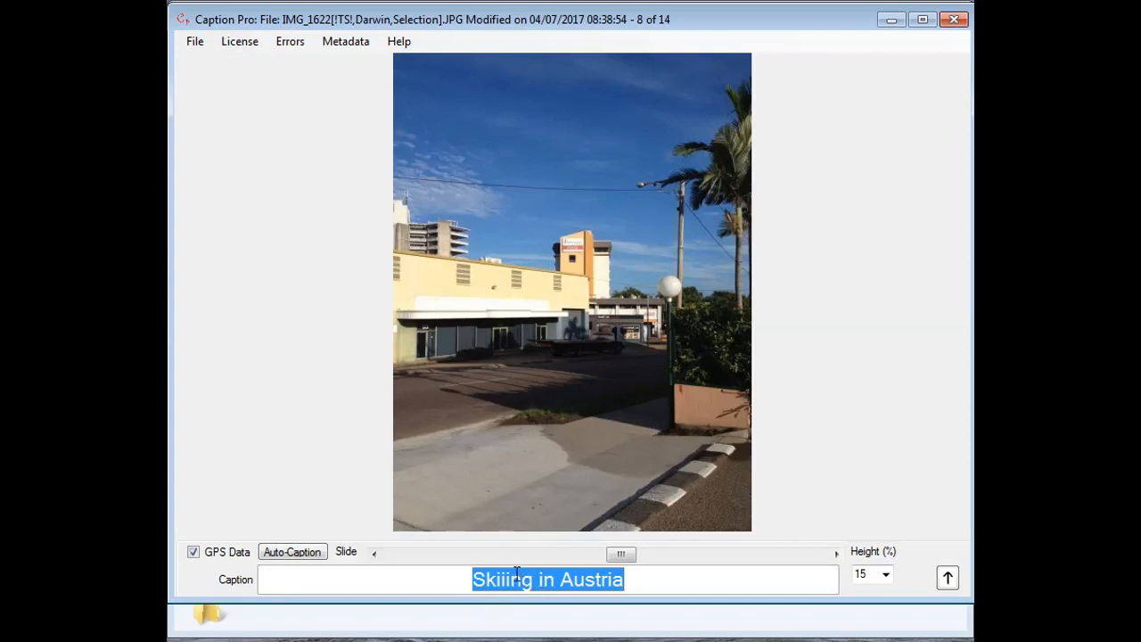
Step: Replace the persisted caption text with "Darwin Street Scene" for the street photo IMG_1622
drag(471, 581, 636, 582)
key(Delete)
key(ctrl+z)
click(636, 582)
text(Da)
key(BackSpace)
key(BackSpace)
key(BackSpace)
key(BackSpace)
key(BackSpace)
key(BackSpace)
key(BackSpace)
key(BackSpace)
key(BackSpace)
key(BackSpace)
key(BackSpace)
key(BackSpace)
key(BackSpace)
key(BackSpace)
key(BackSpace)
key(BackSpace)
key(BackSpace)
key(BackSpace)
key(BackSpace)
key(BackSpace)
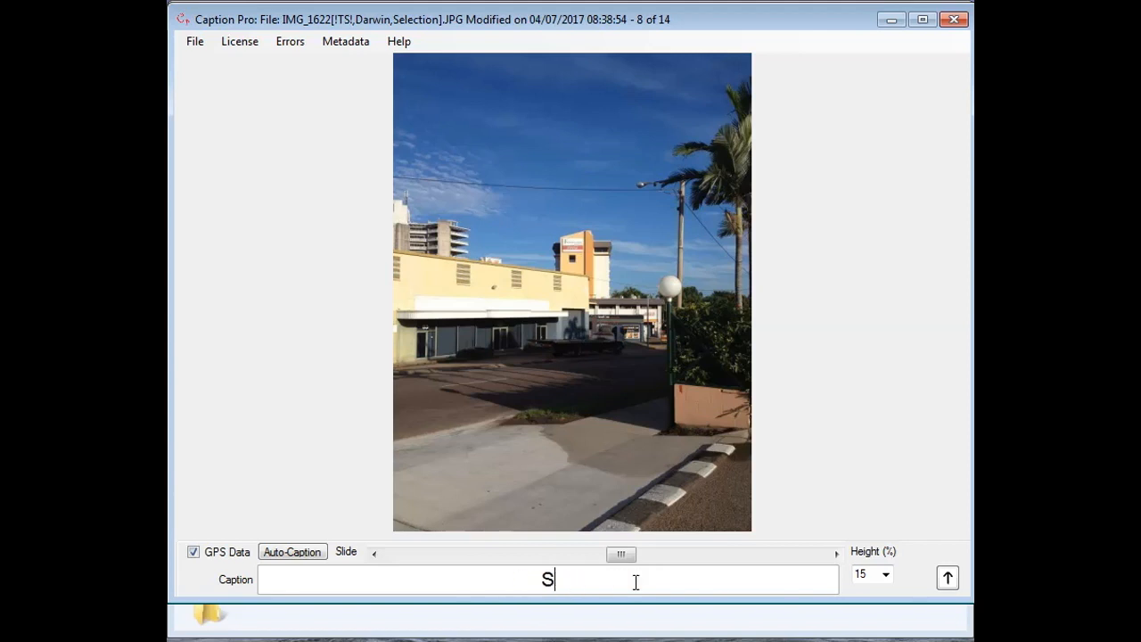
text(Darwin Street Scene)
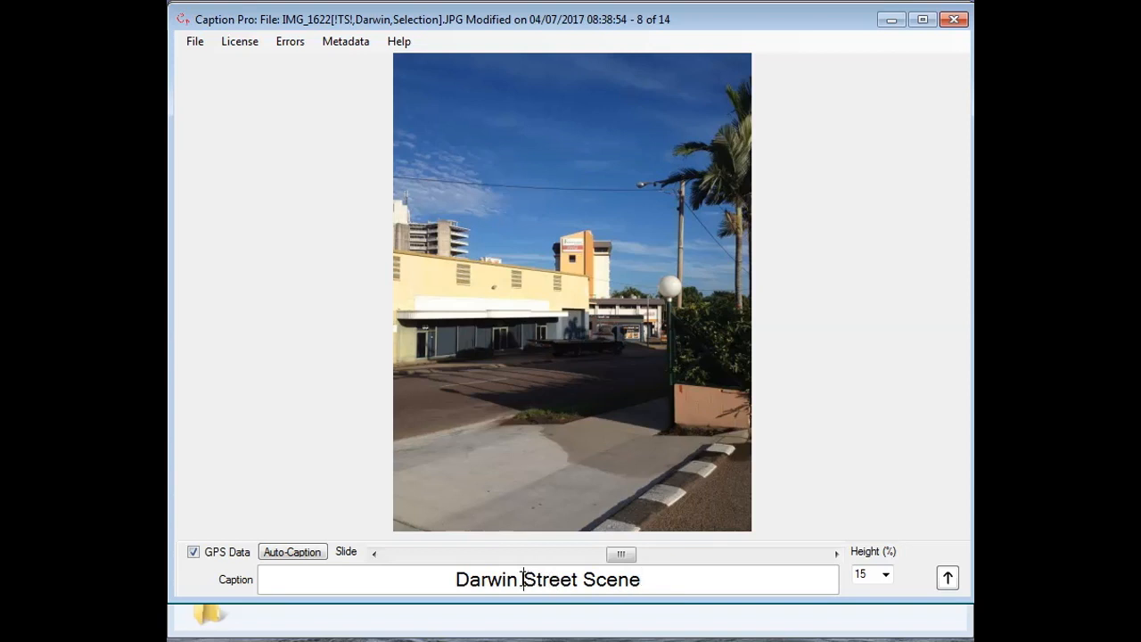
Step: Change the caption of street photo IMG_1622 to "Darwine Street Scene" and apply it, advancing to the next photo
click(510, 581)
text(e)
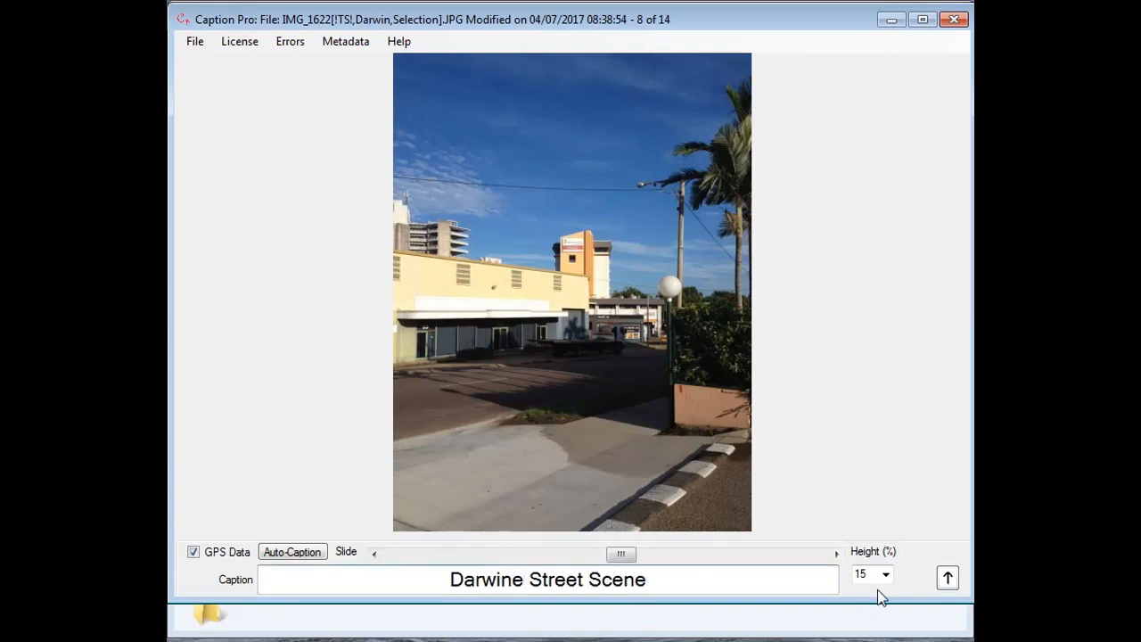
click(658, 583)
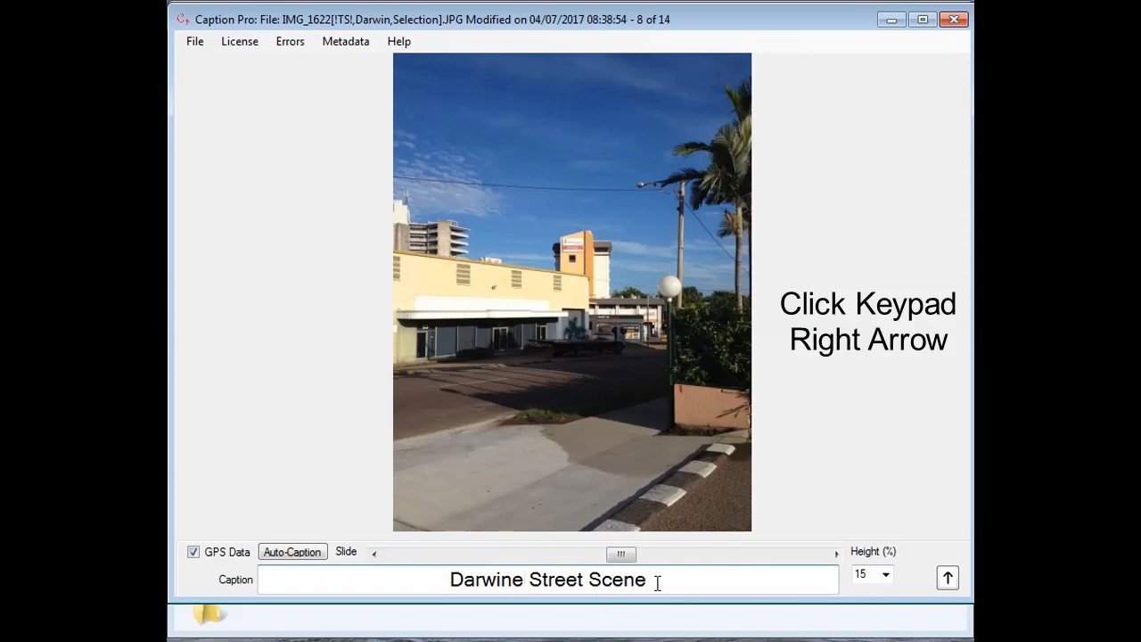
key(Right)
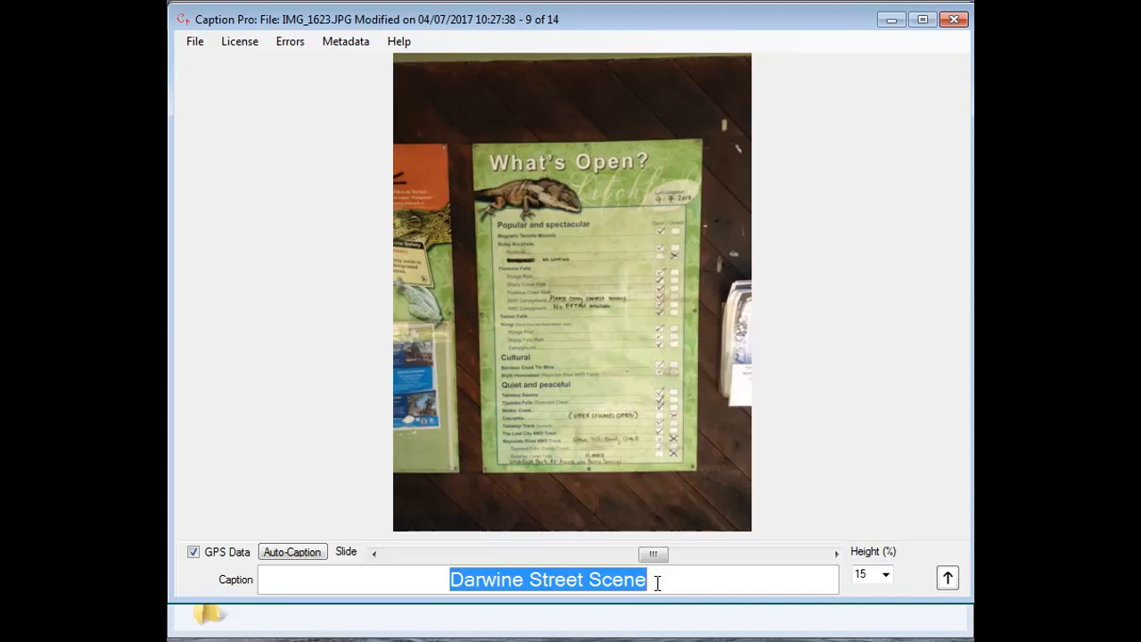
Step: Go back to street photo IMG_1622, correct its caption to "Darwin Street Scene" and advance to the next photo
key(Left)
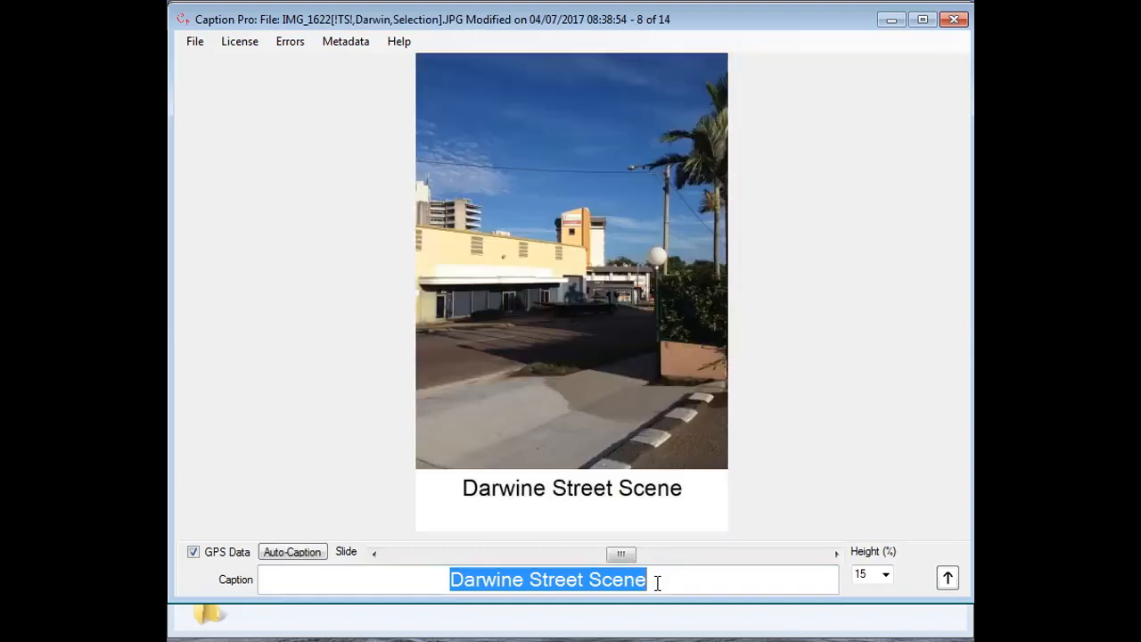
click(523, 579)
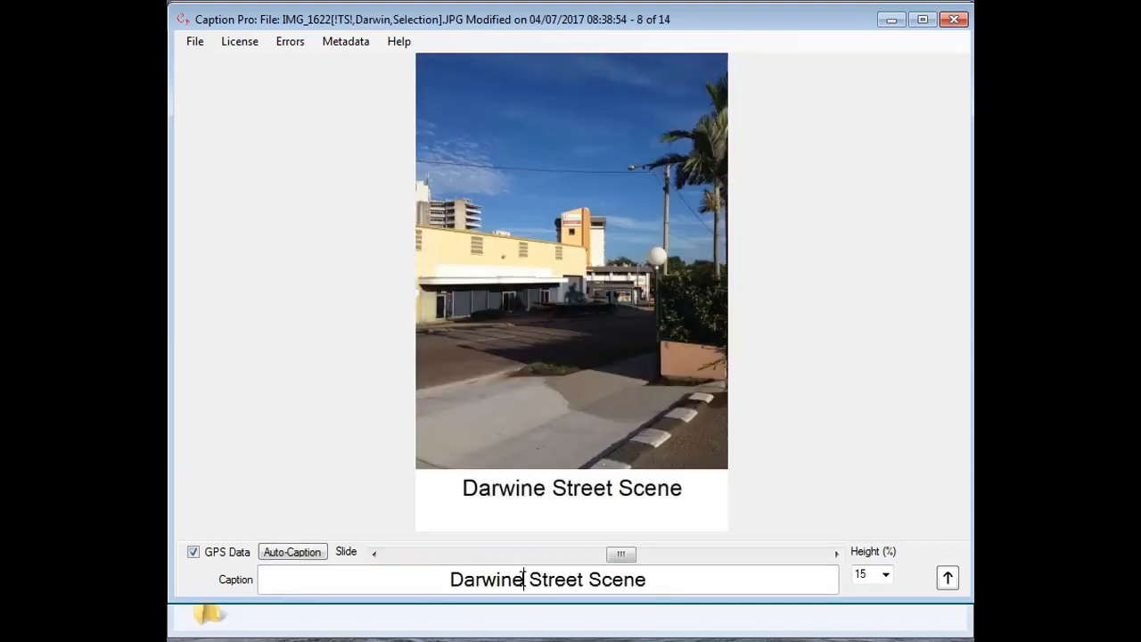
key(BackSpace)
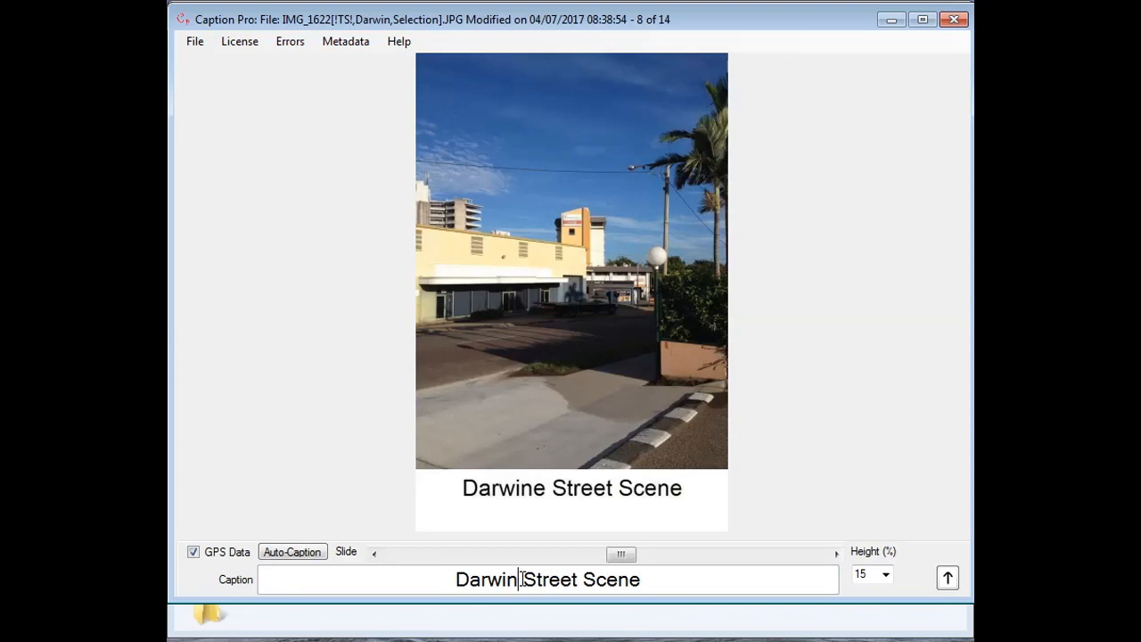
key(KP_Right)
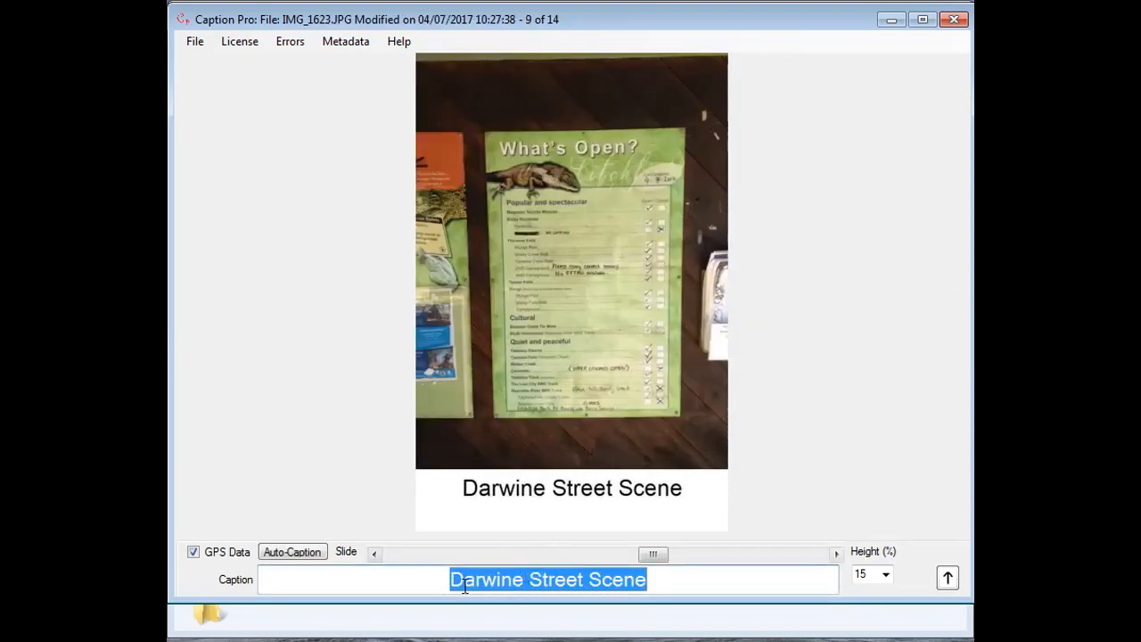
Step: Clear the title and caption data from the "What's Open?" sign photo IMG_1623 and restore its original dimensions
drag(451, 580, 657, 581)
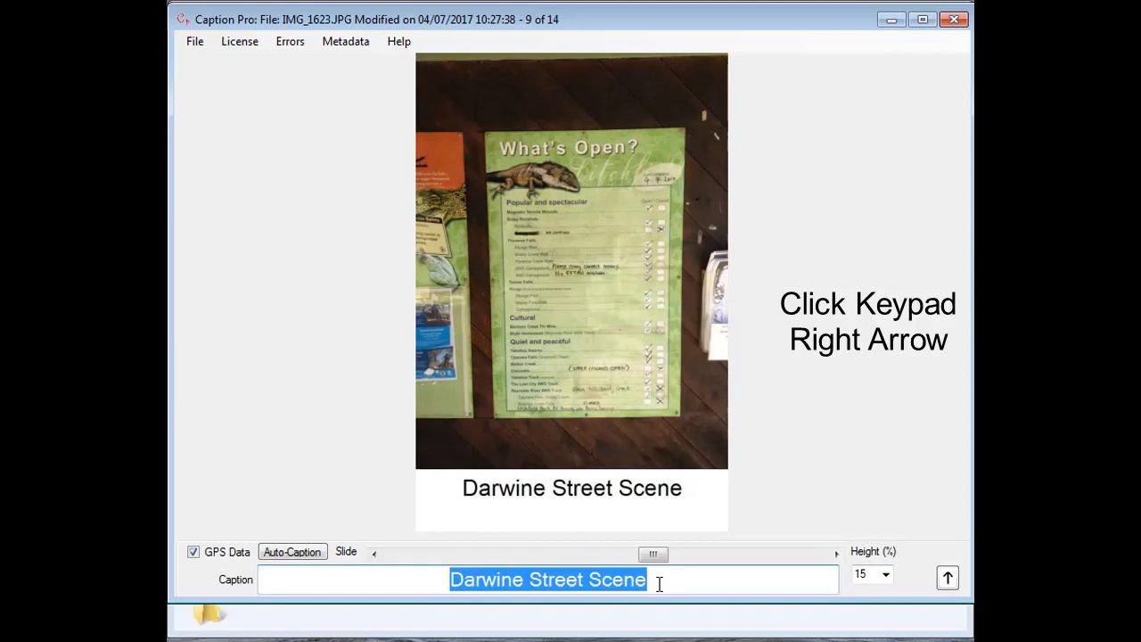
key(Delete)
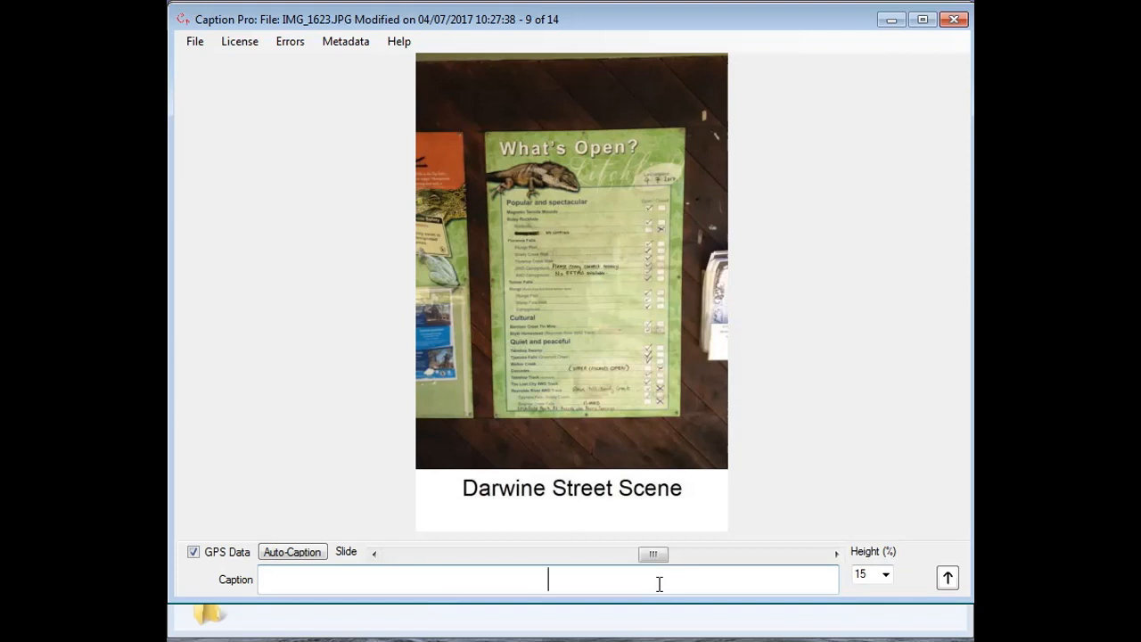
key(Return)
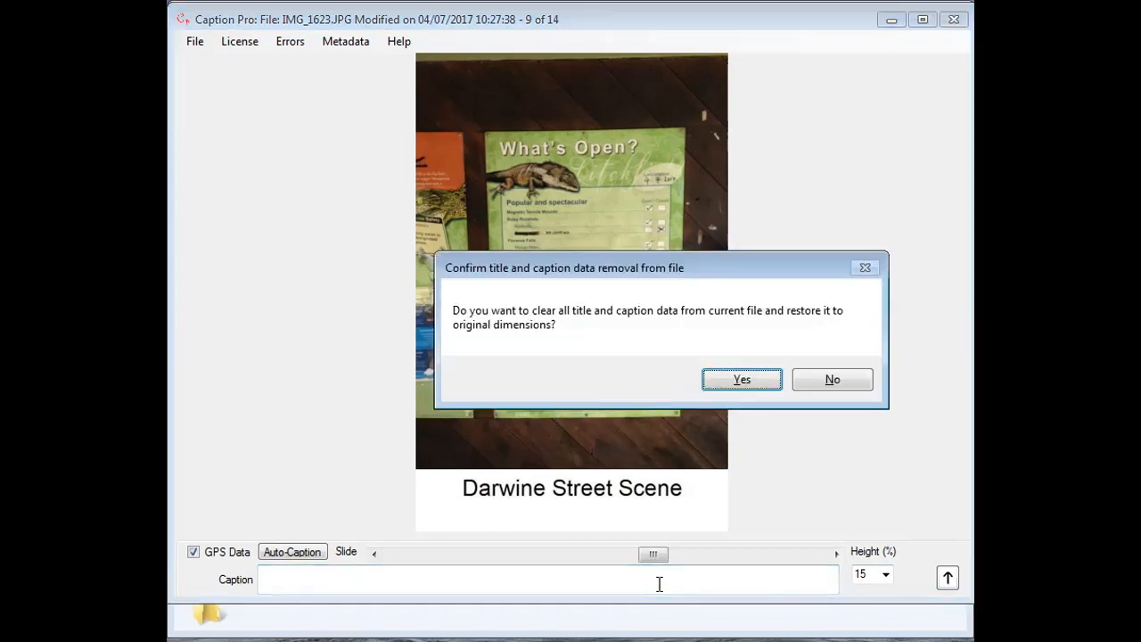
click(743, 383)
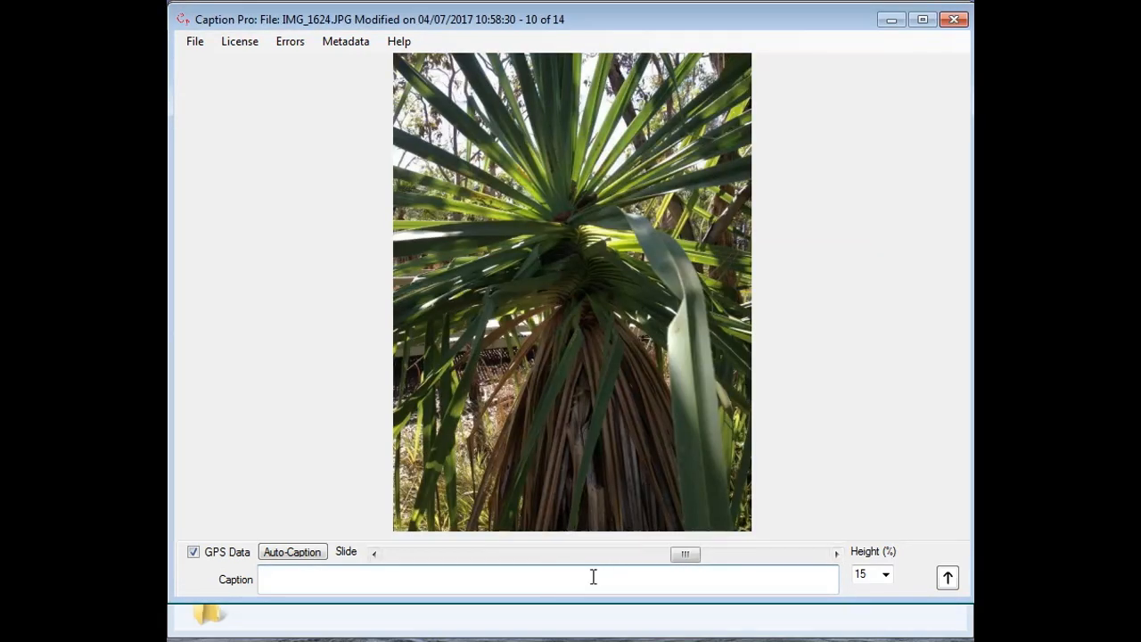
Step: Caption photo IMG_1624 "Pandanus" and skip the similar photo IMG_1625 with its caption left empty
text(Pandanus)
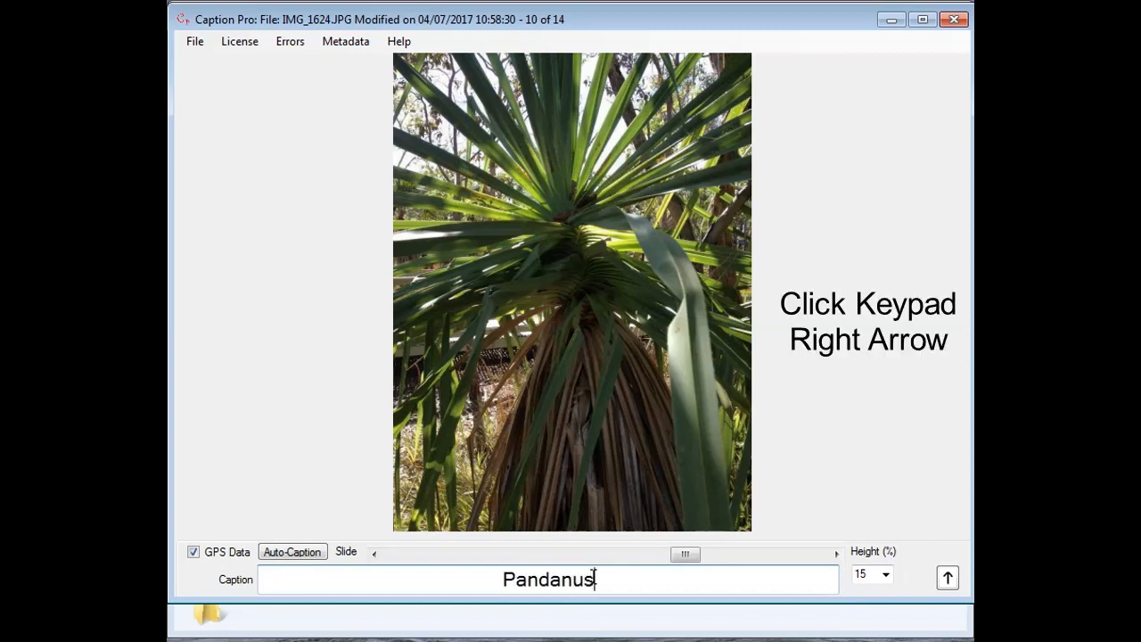
key(Right)
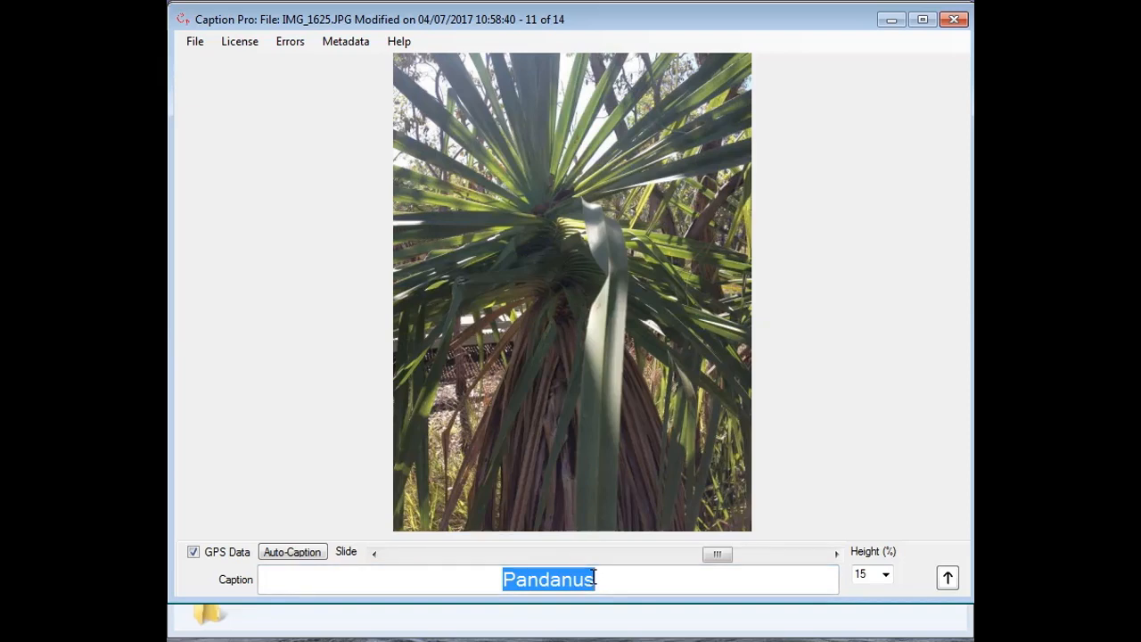
key(Delete)
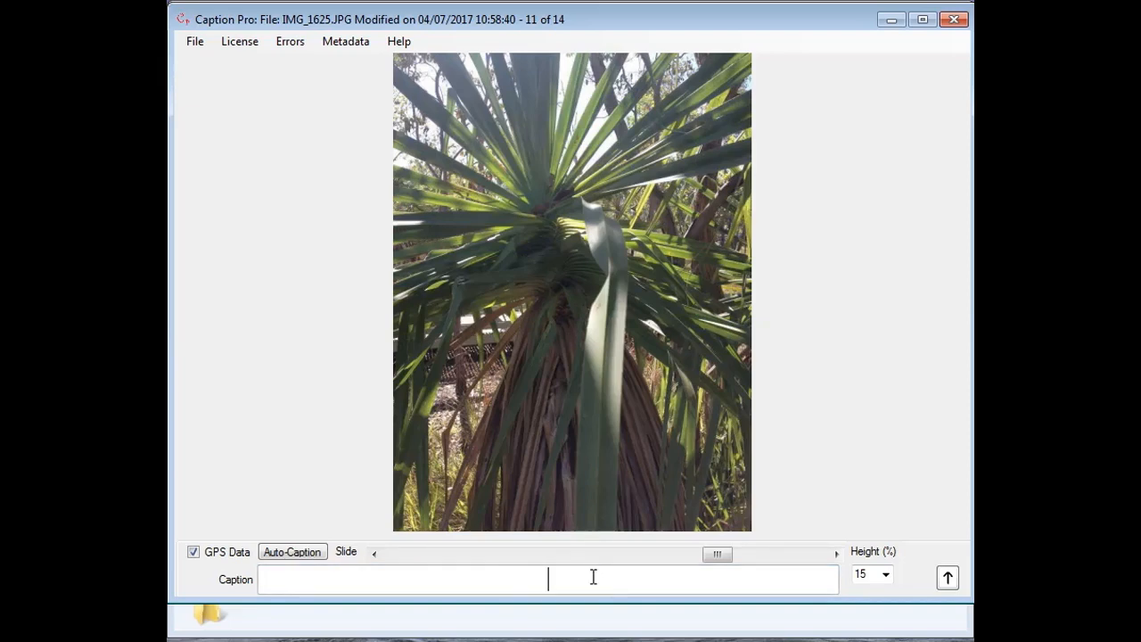
key(Right)
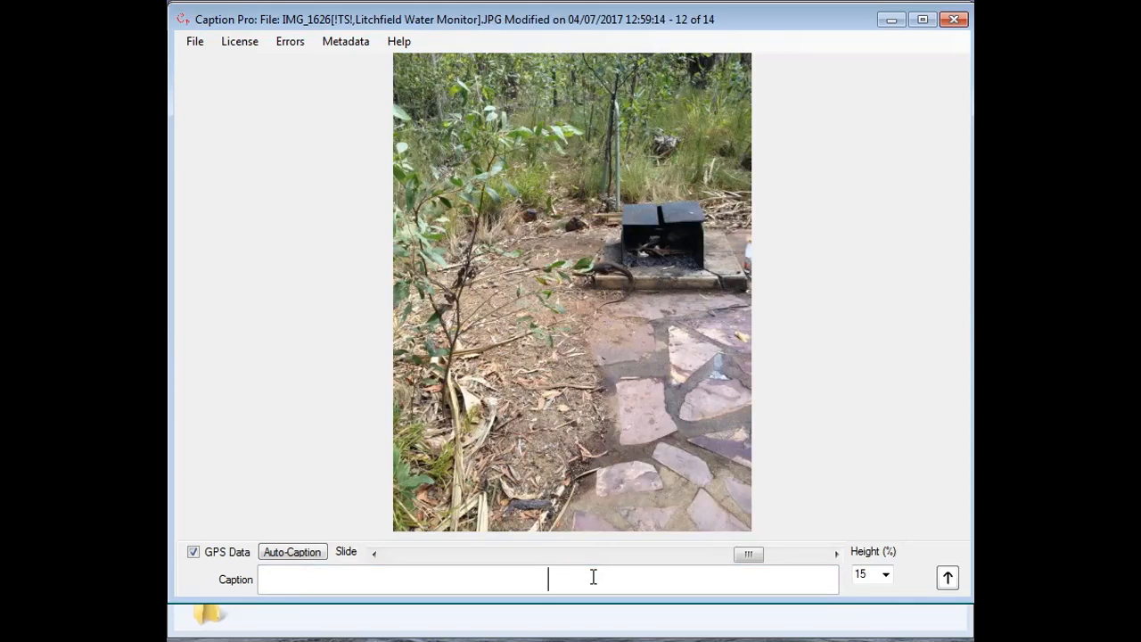
Step: Go to the water monitor photo IMG_1627, caption it "Lizard" and advance to the last photo
key(Right)
key(Right)
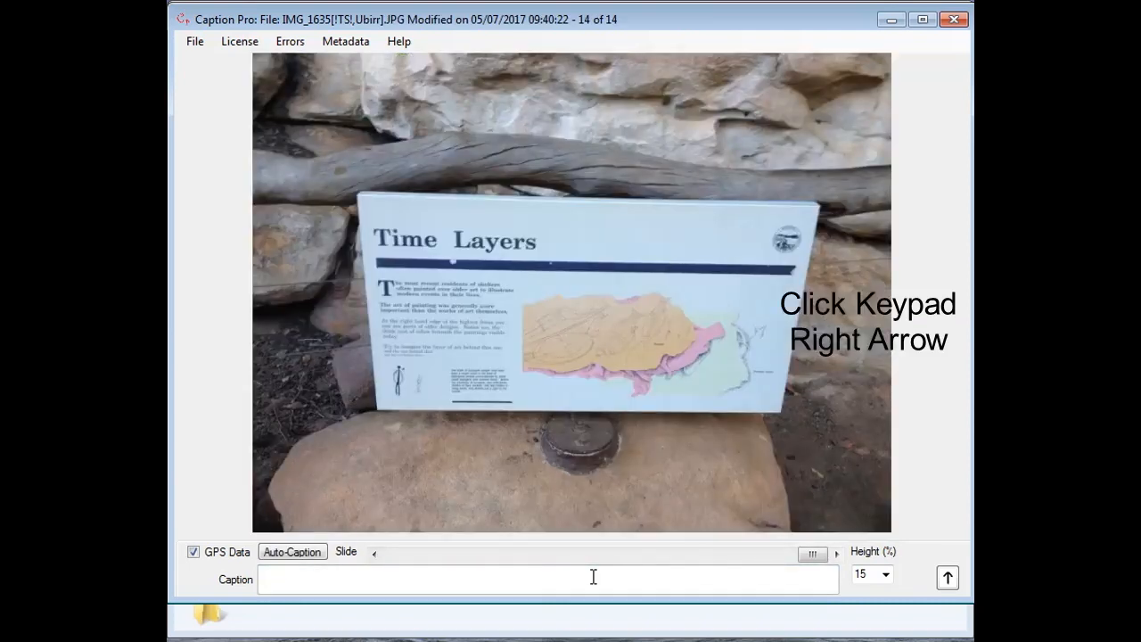
key(Left)
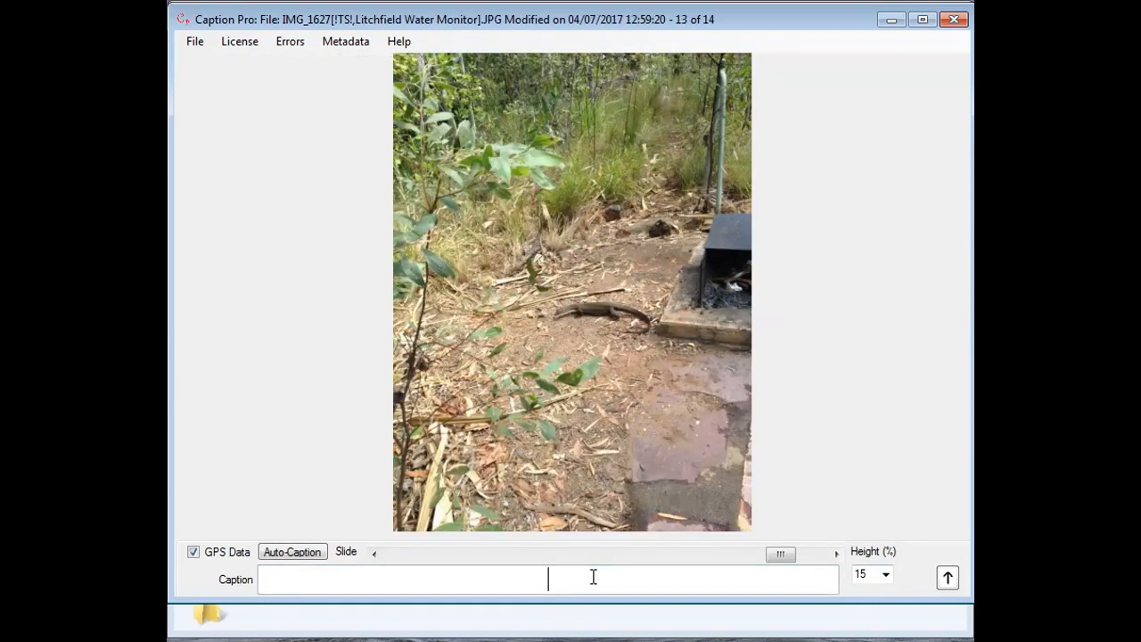
text(Lizard)
key(Return)
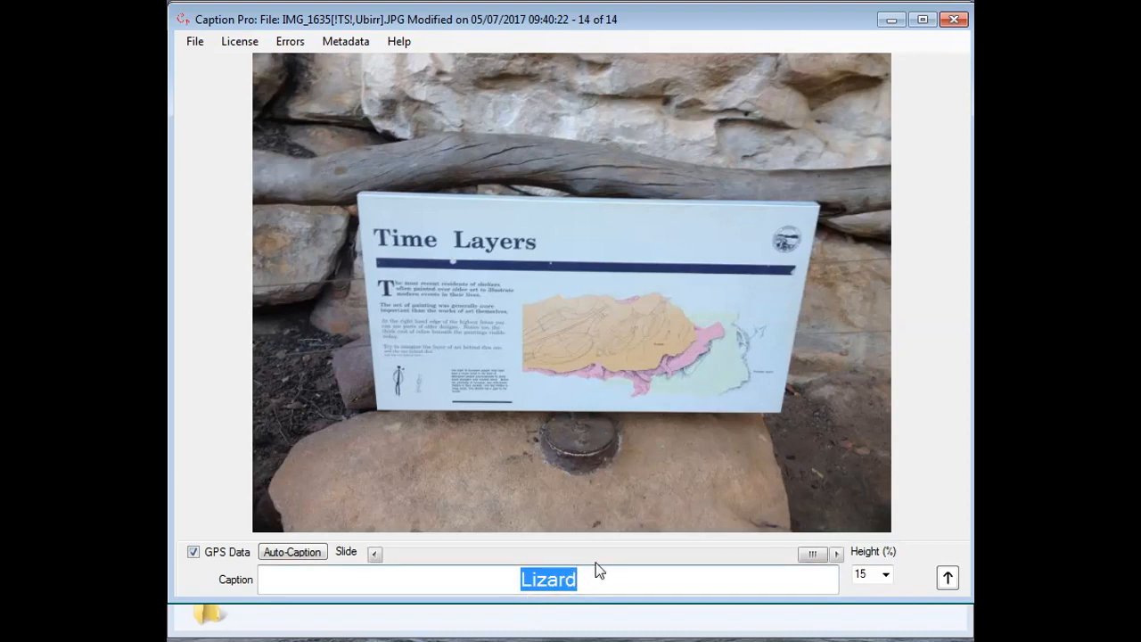
Step: Replace the persisted caption with "Archeology" for the Time Layers sign photo IMG_1635 and apply it
drag(523, 579, 578, 581)
text(Ar)
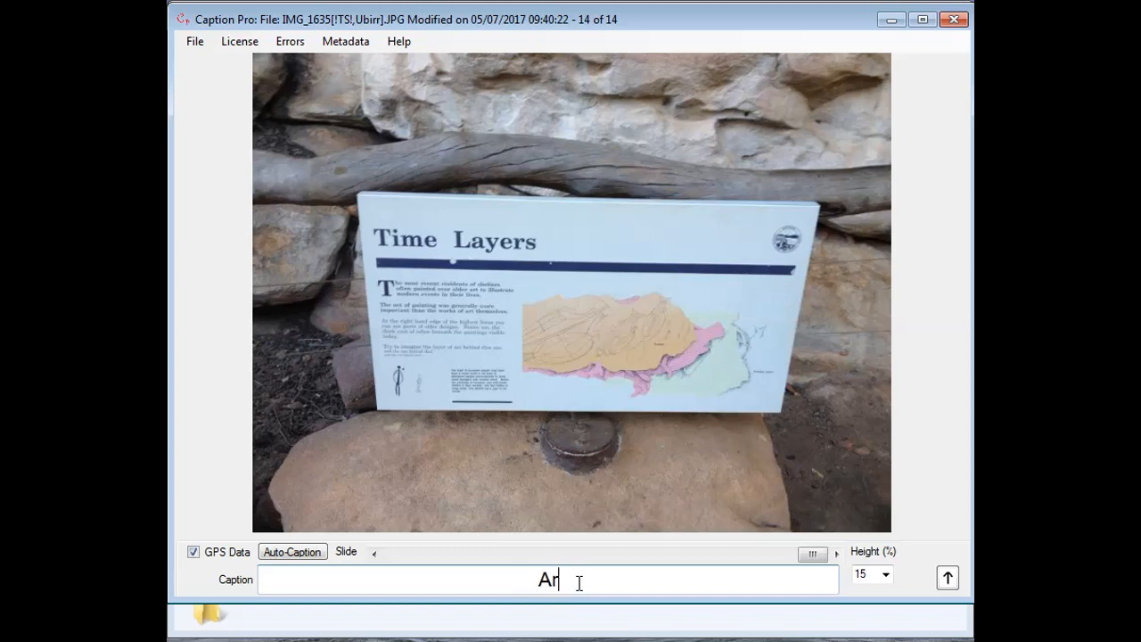
text(cheology)
key(Return)
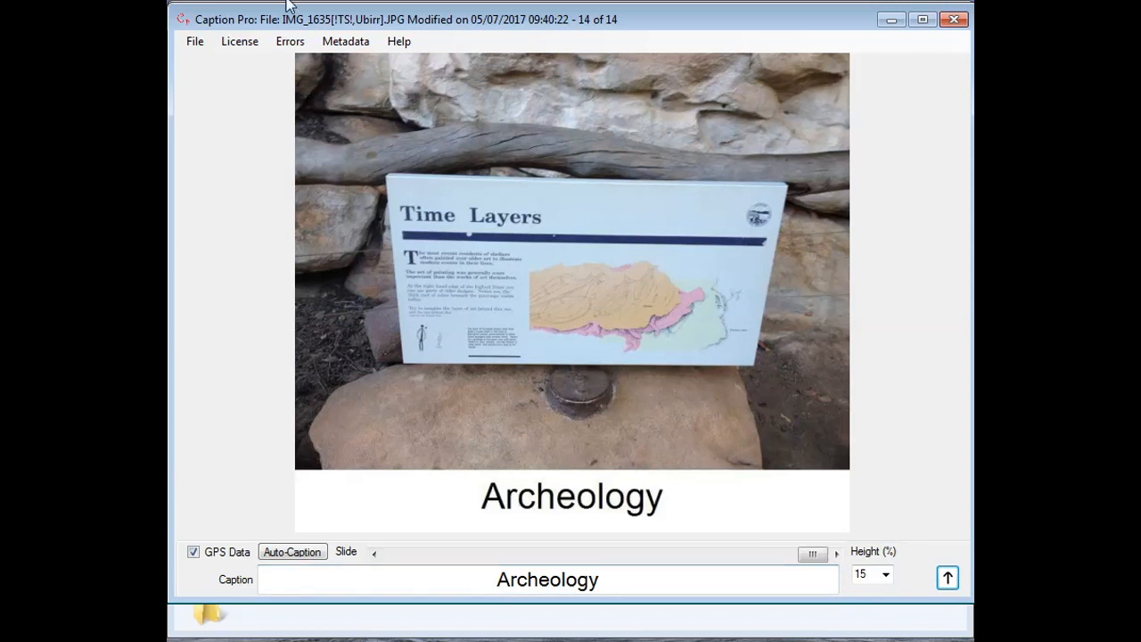
Step: Copy all captioned files to the Captioned Photos folder in My Pictures and reveal that folder in the file manager
click(193, 43)
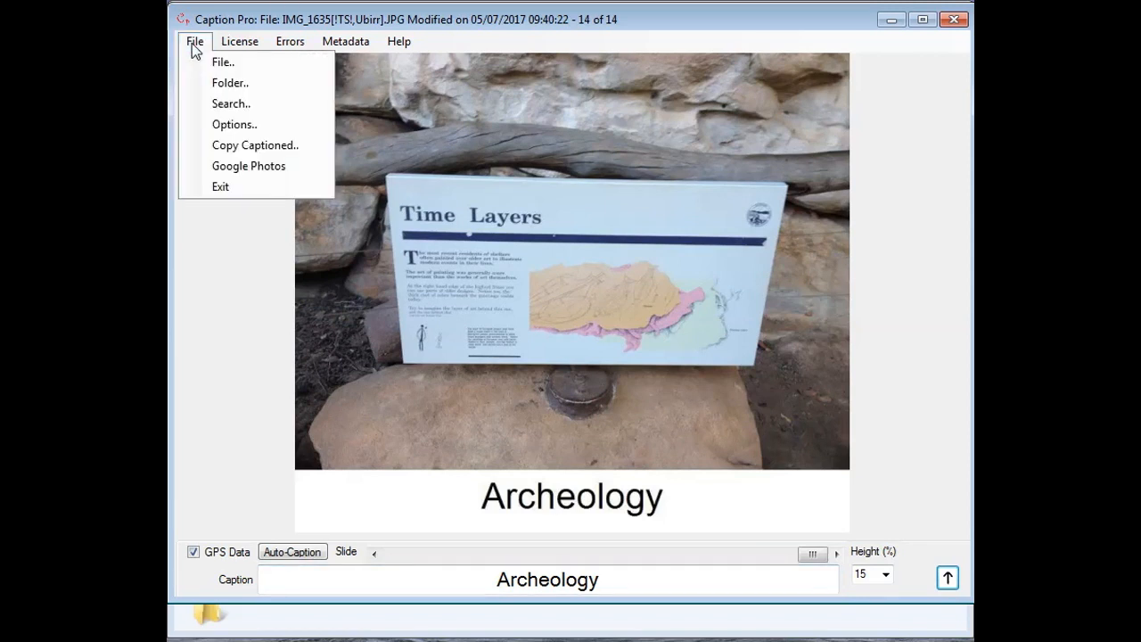
click(247, 147)
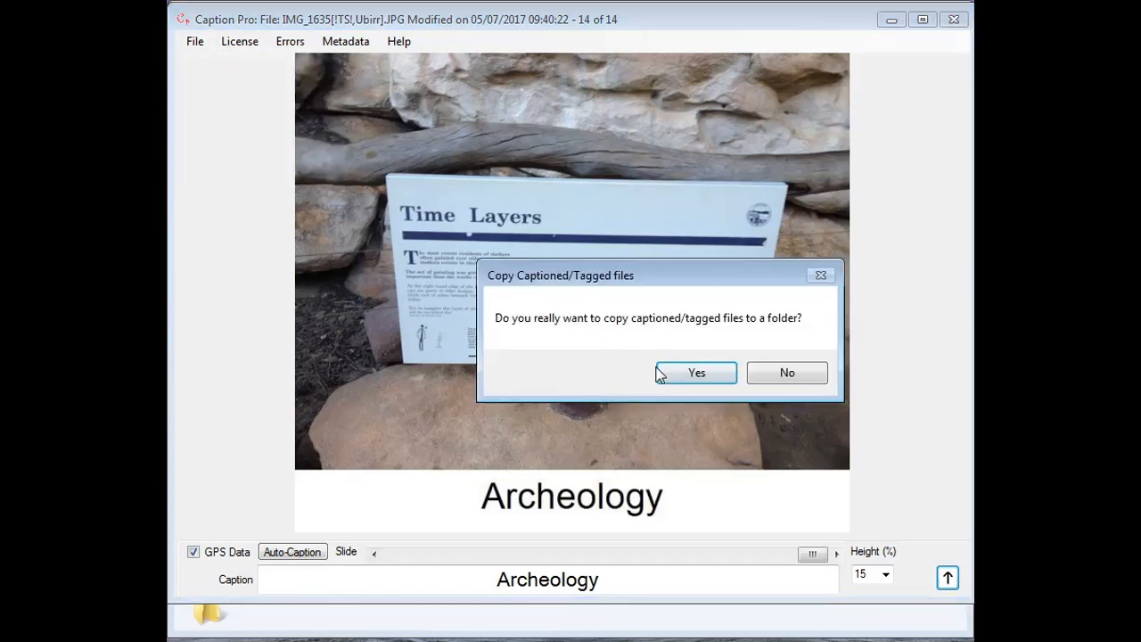
click(705, 378)
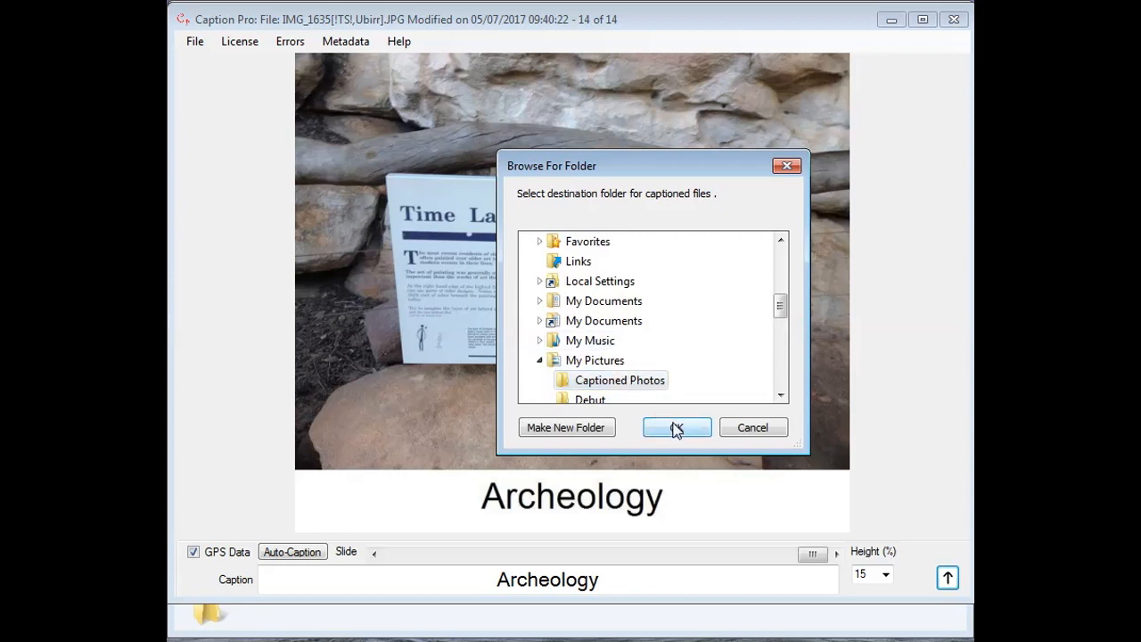
click(675, 429)
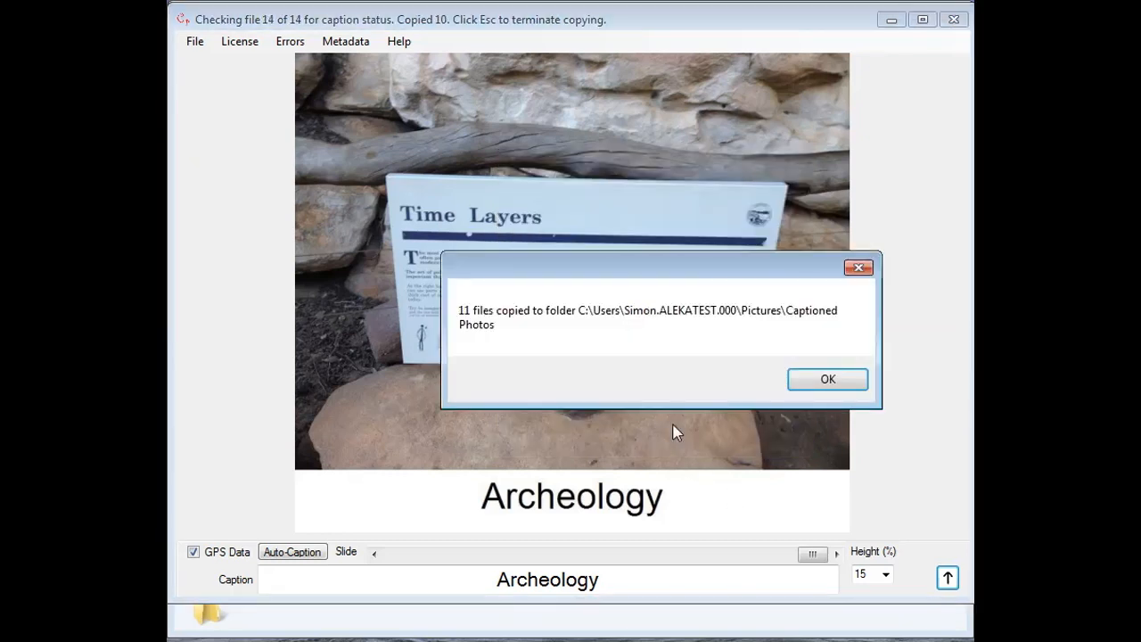
click(826, 378)
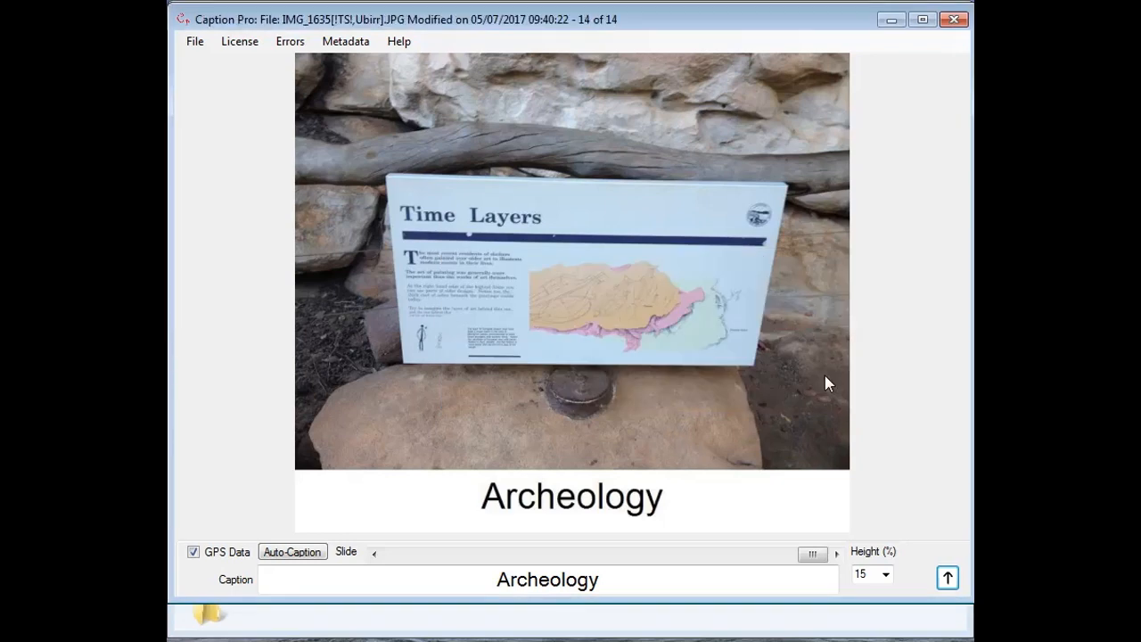
click(892, 19)
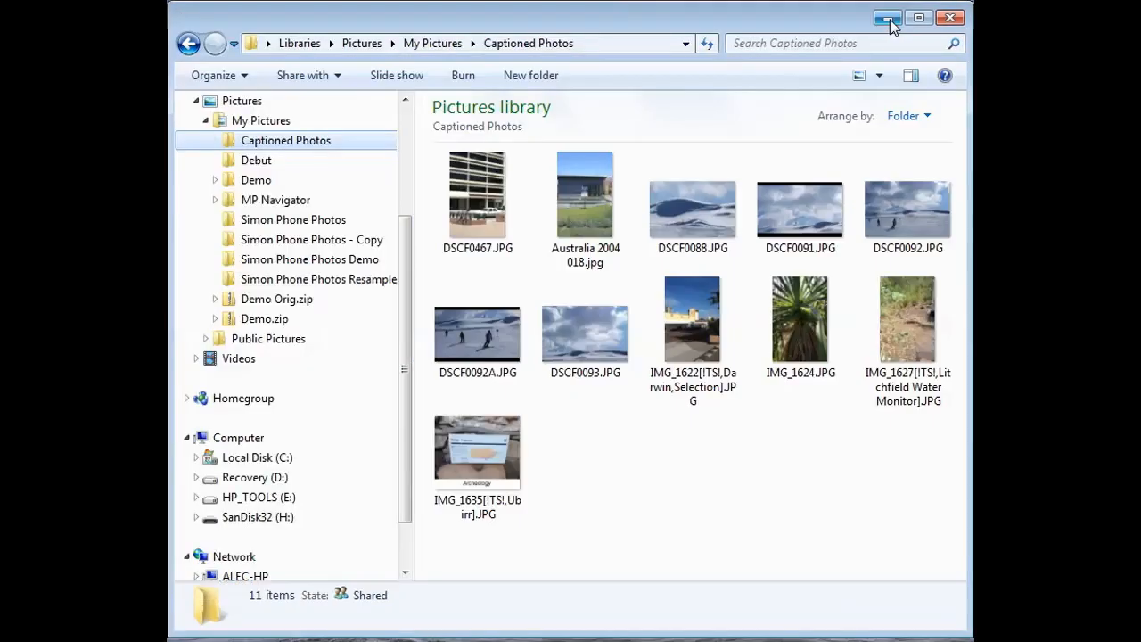